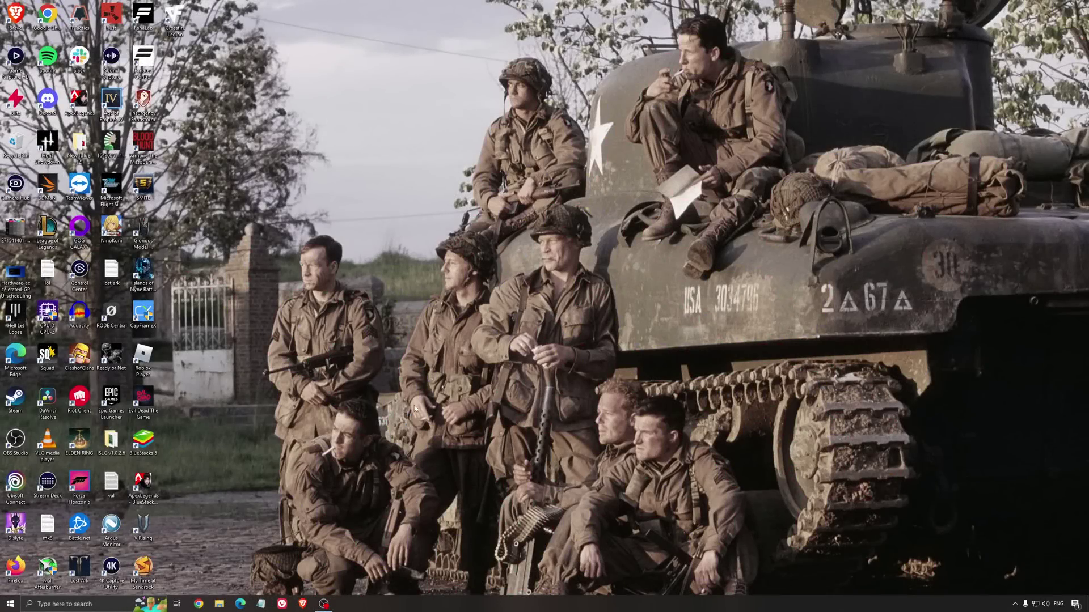
# Step: Open the Windows Game Mode settings, review the Xbox Game Bar and Captures pages as well, and close Settings
pyautogui.click(96, 605)
pyautogui.write('game mo')
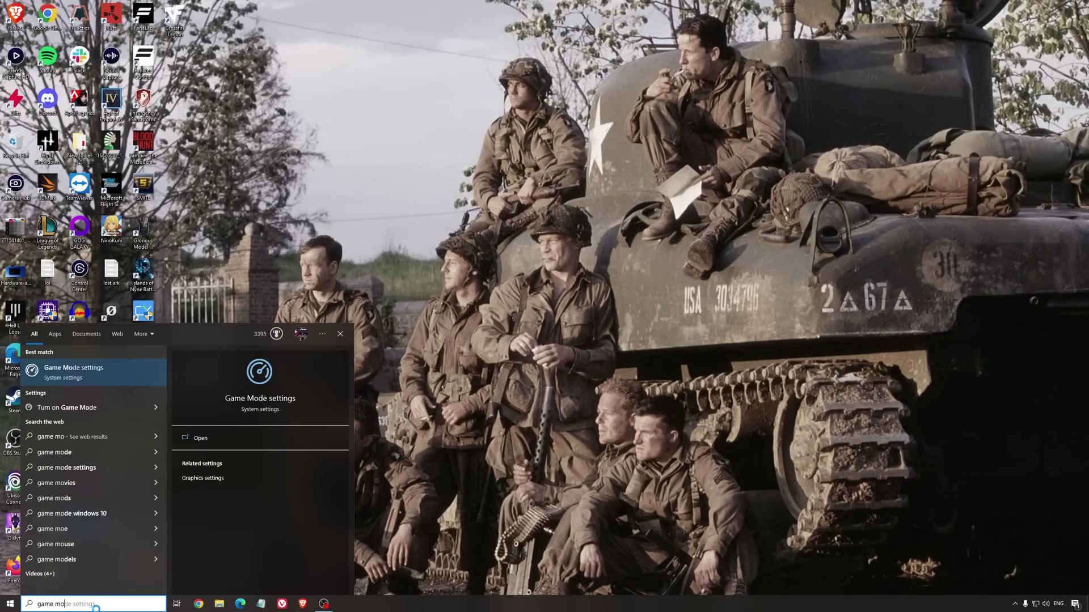
pyautogui.press('Return')
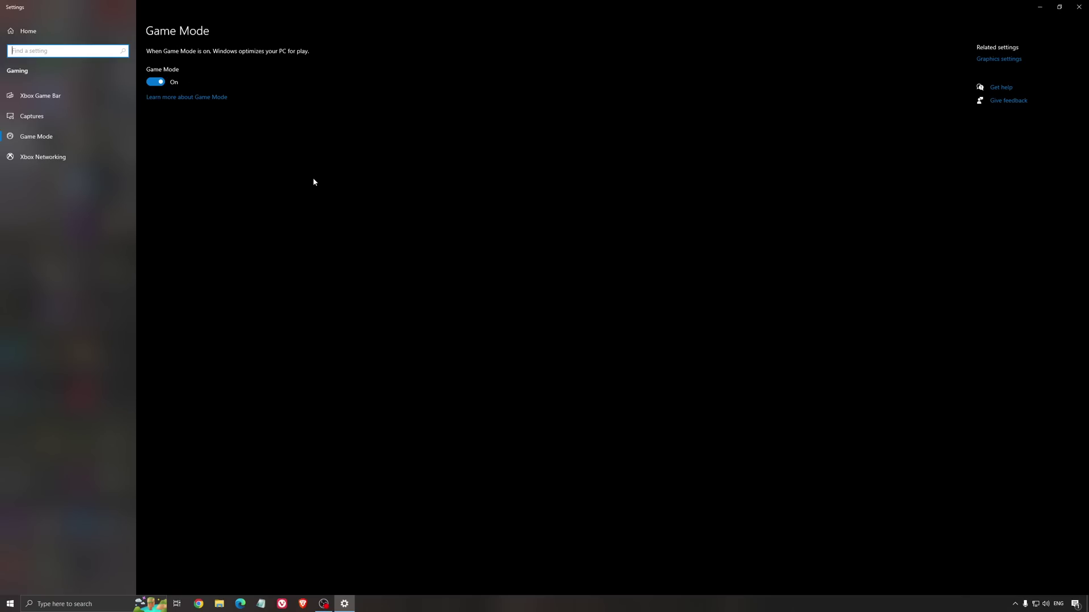
pyautogui.click(70, 101)
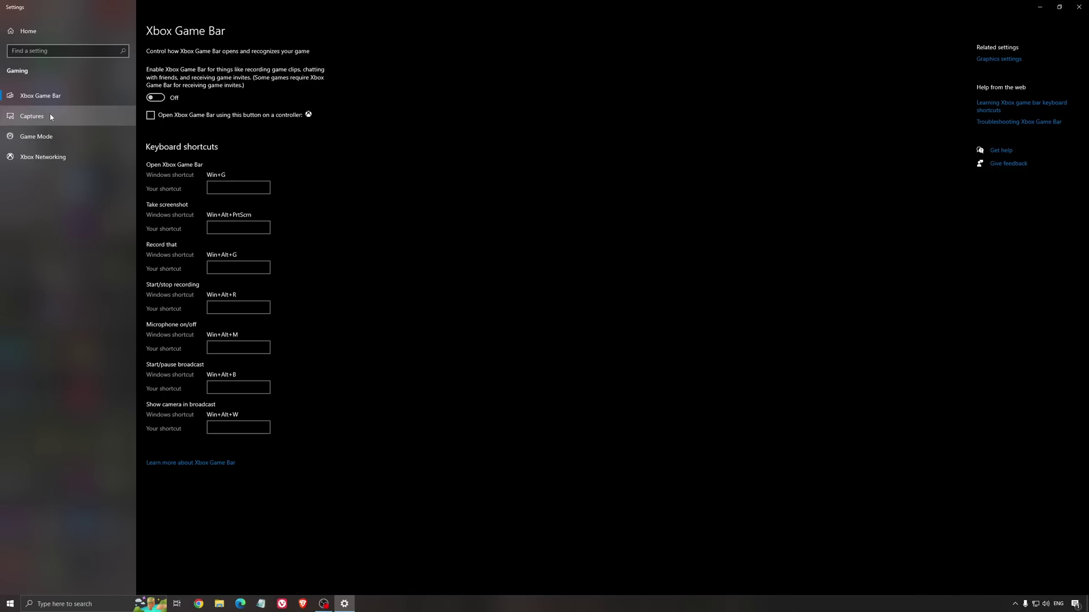
pyautogui.click(34, 116)
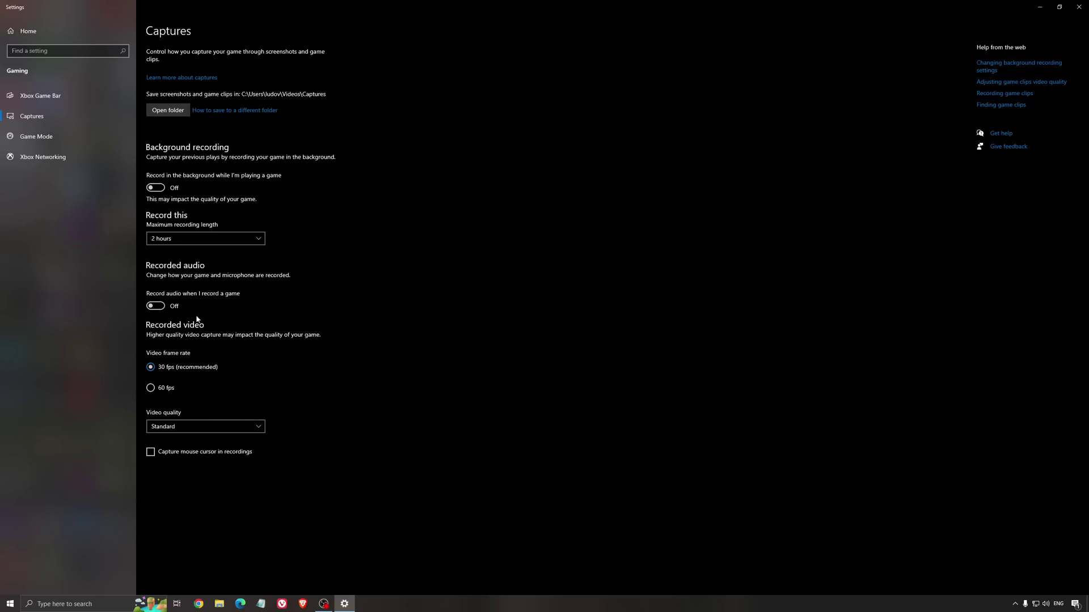
pyautogui.click(1078, 7)
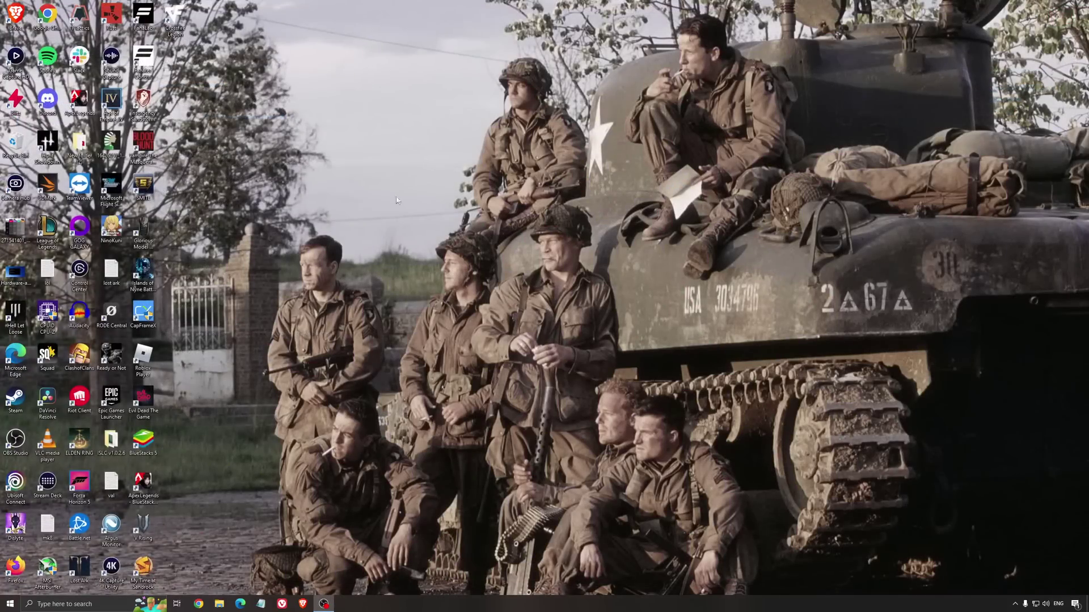
# Step: View the desktop picture of the Hardware-accelerated GPU scheduling setting and close it
pyautogui.doubleClick(15, 273)
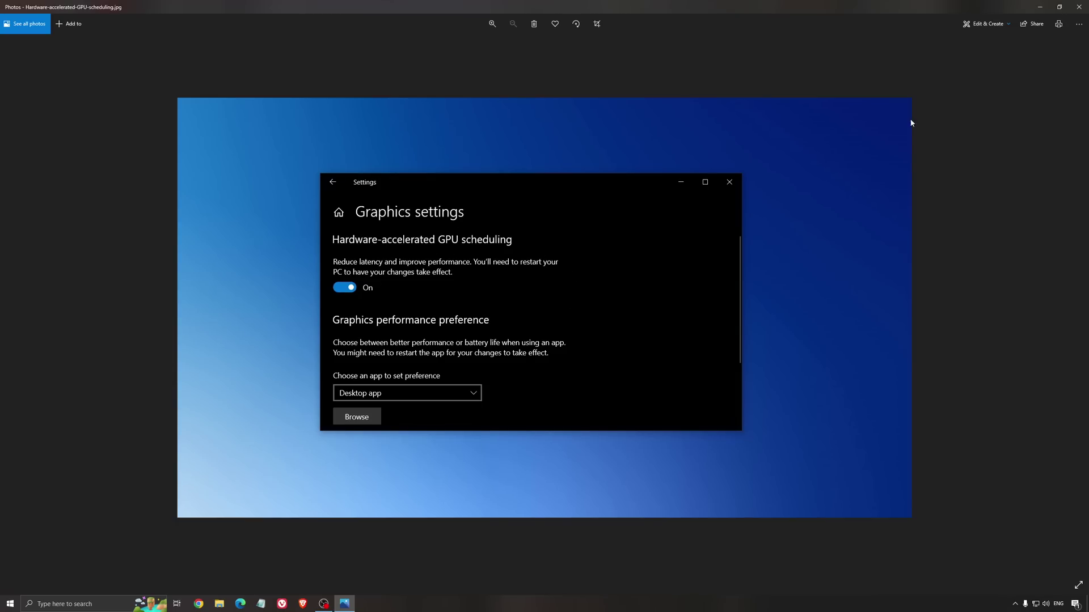
pyautogui.click(1078, 7)
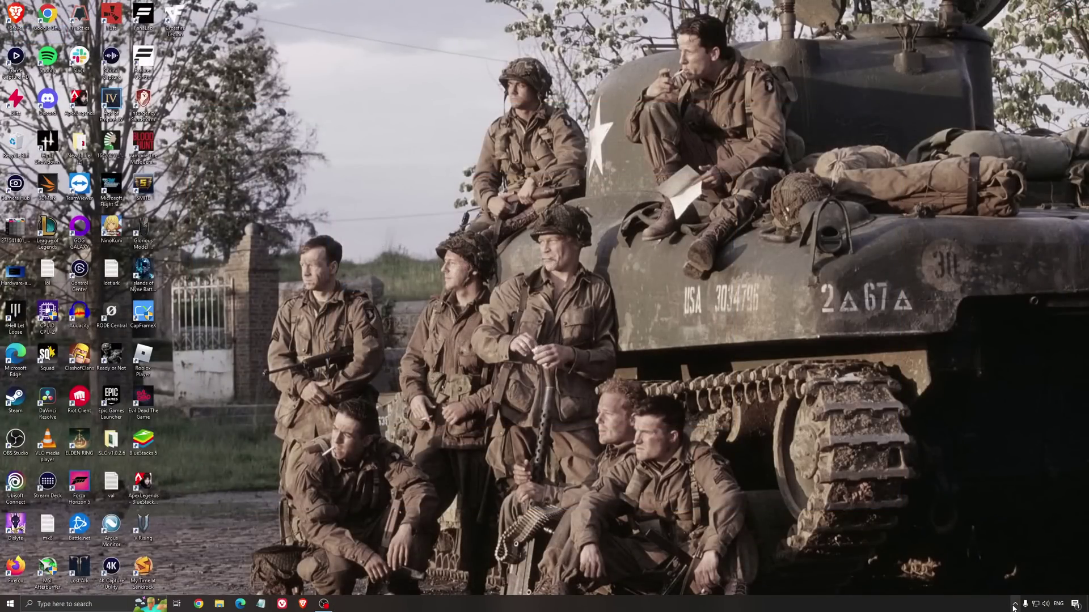
# Step: Open AMD Software and check for driver updates from its home page
pyautogui.click(1015, 604)
pyautogui.click(1023, 571)
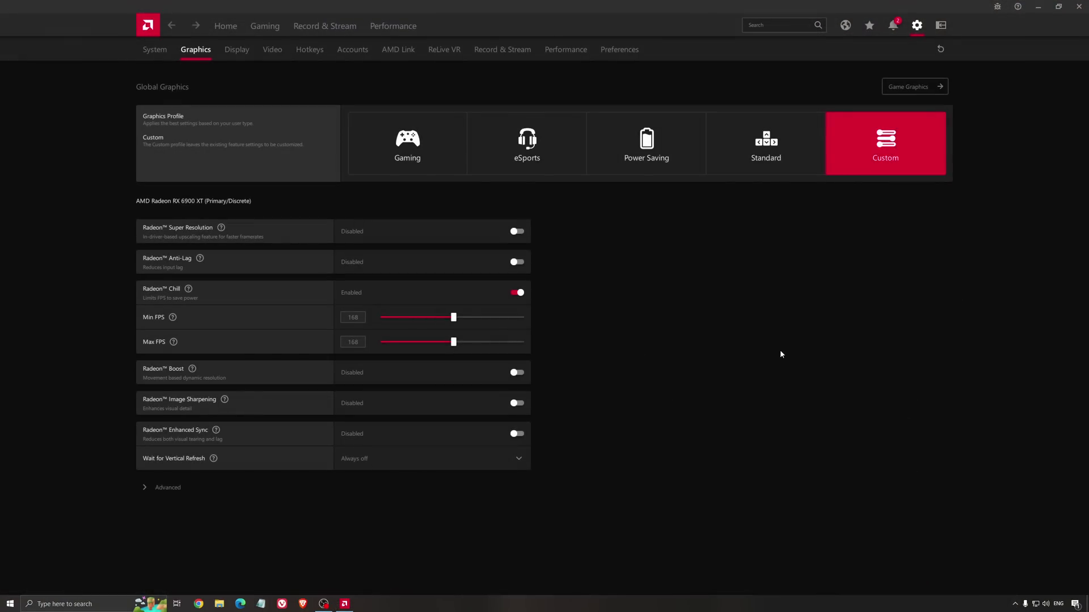
pyautogui.click(218, 26)
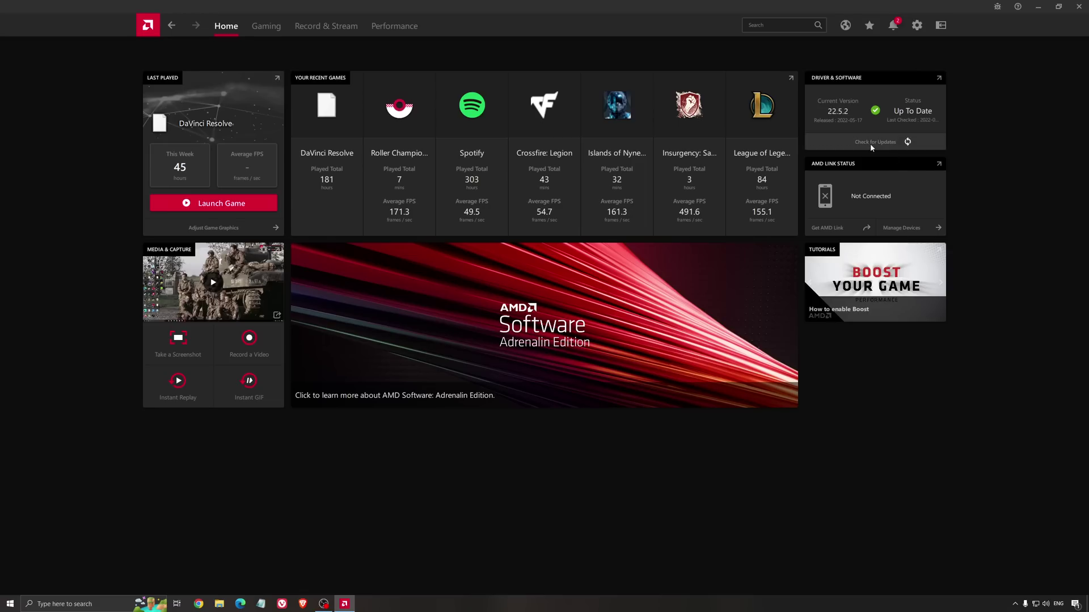
pyautogui.click(850, 142)
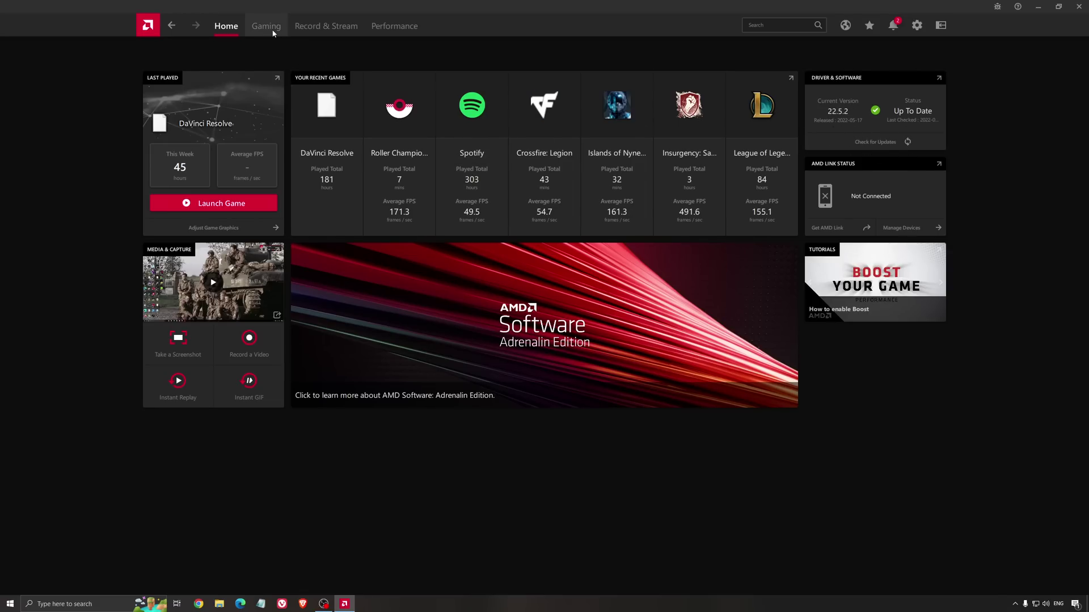
# Step: Review the Global Graphics settings reached from the games overview and close AMD Software
pyautogui.click(273, 30)
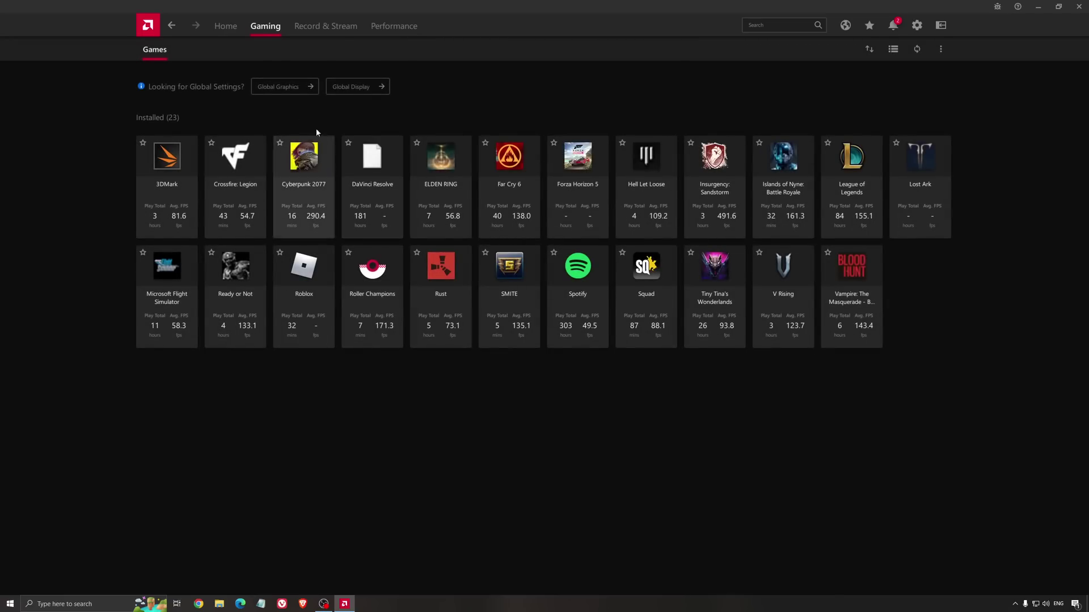
pyautogui.click(309, 87)
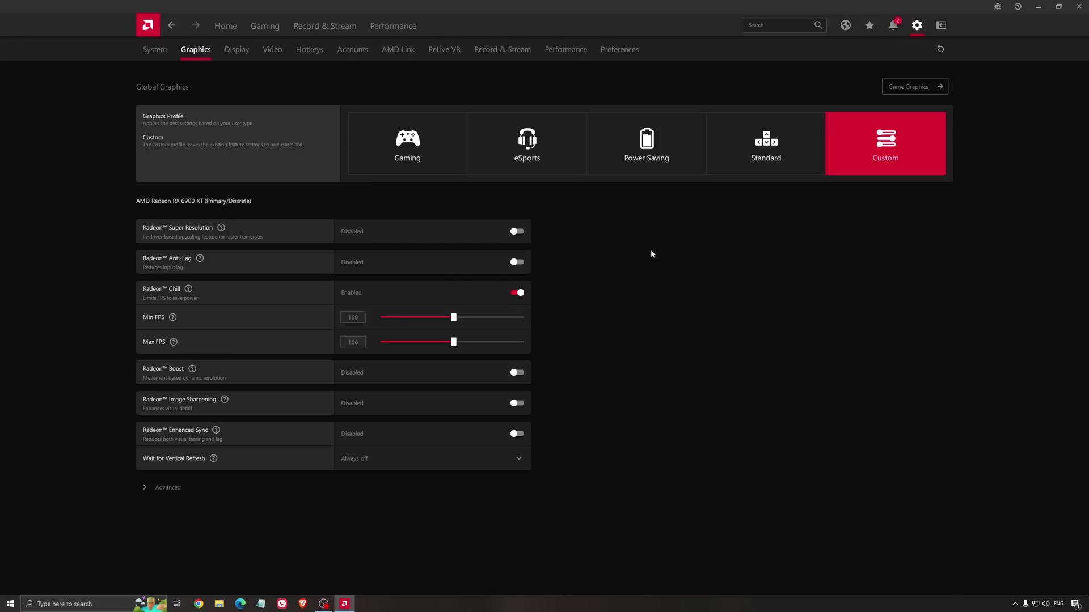
pyautogui.click(1078, 6)
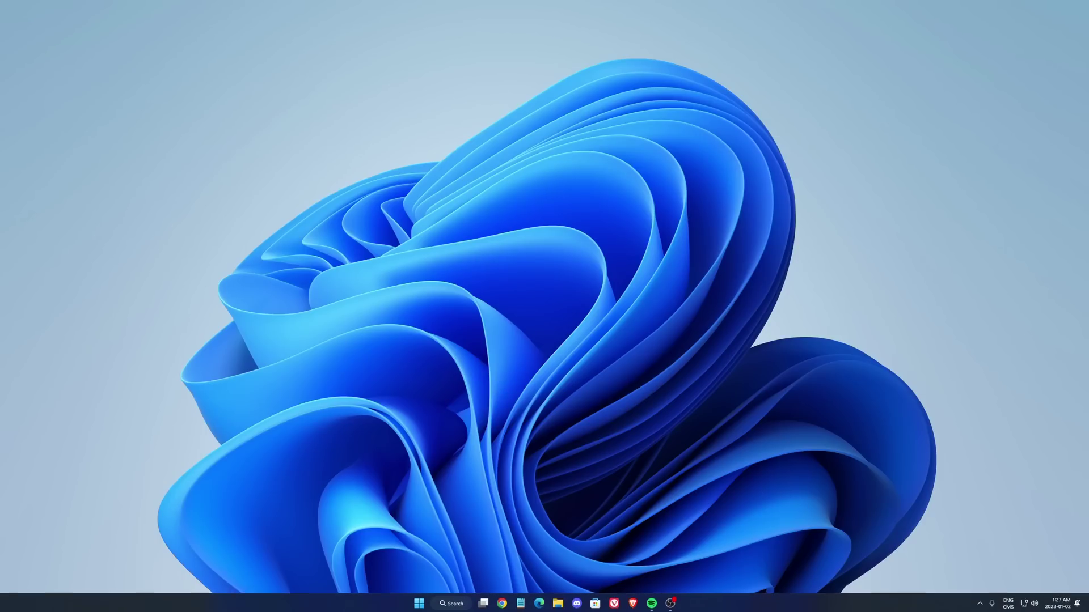
# Step: Open NVIDIA Control Panel and look through the global 3D settings as far as Max Frame Rate
pyautogui.click(979, 602)
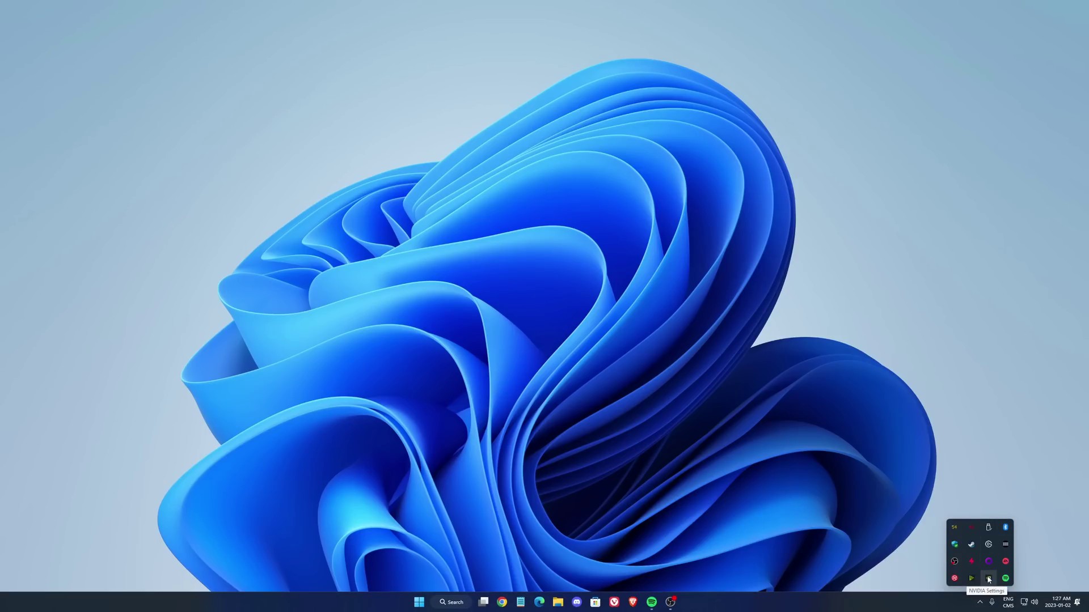
pyautogui.rightClick(988, 578)
pyautogui.click(1008, 548)
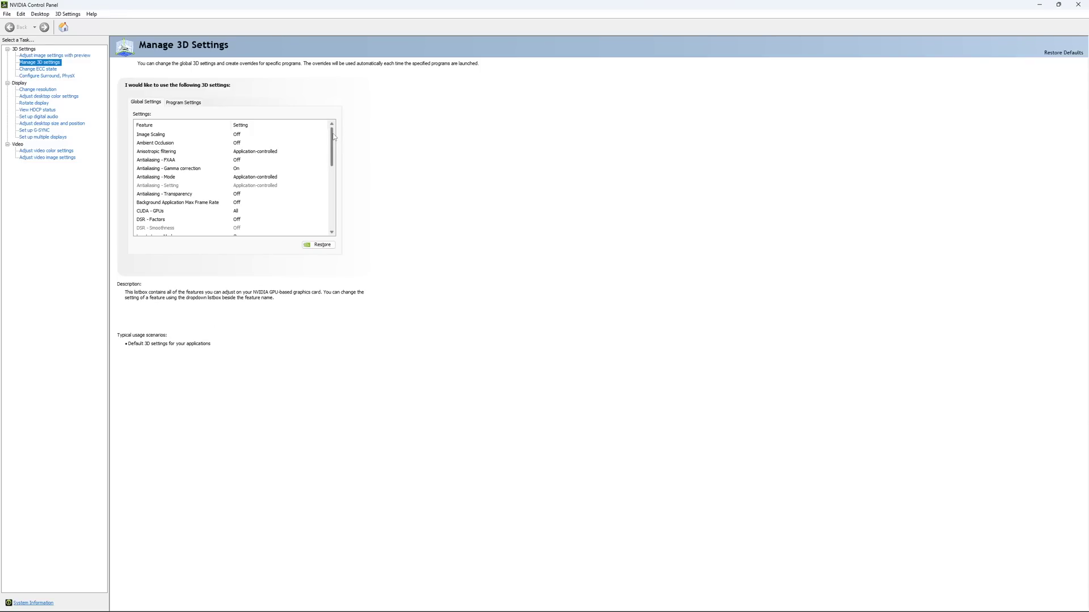
pyautogui.moveTo(333, 136); pyautogui.dragTo(336, 159)
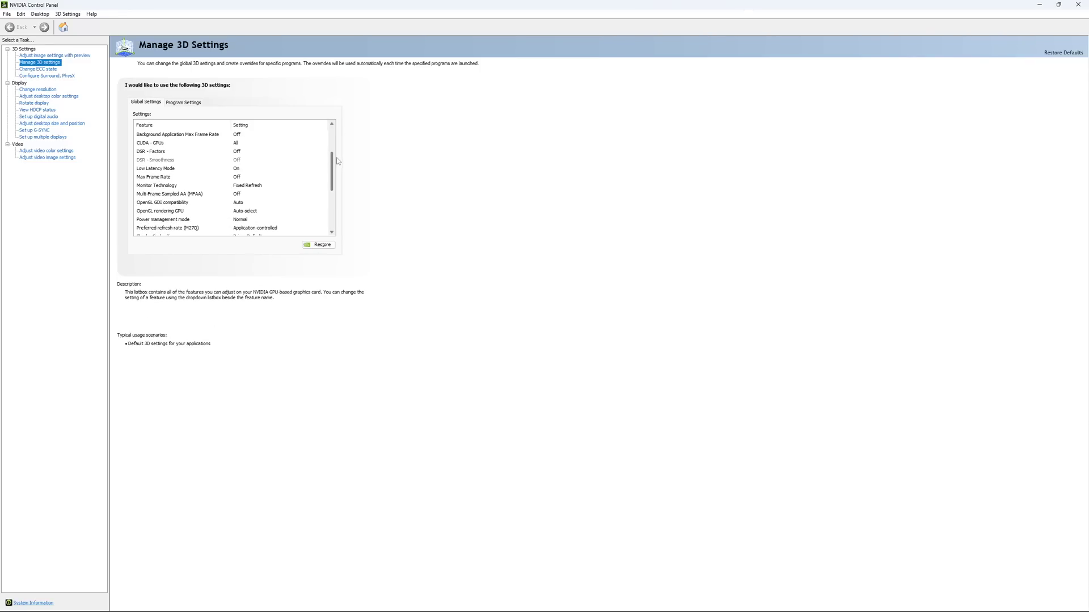
pyautogui.scroll(-1, 335, 163)
# Step: Try a Max Frame Rate limit of 167 FPS in the global 3D settings and return the option to Off
pyautogui.click(234, 160)
pyautogui.click(233, 160)
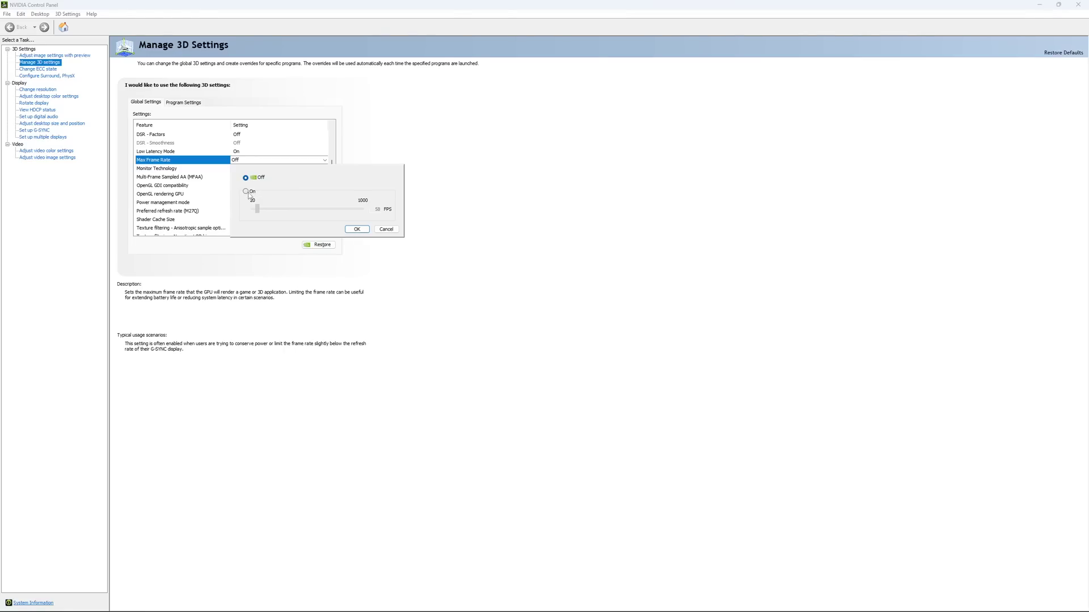
pyautogui.click(246, 193)
pyautogui.moveTo(259, 212); pyautogui.dragTo(270, 214)
pyautogui.click(269, 209)
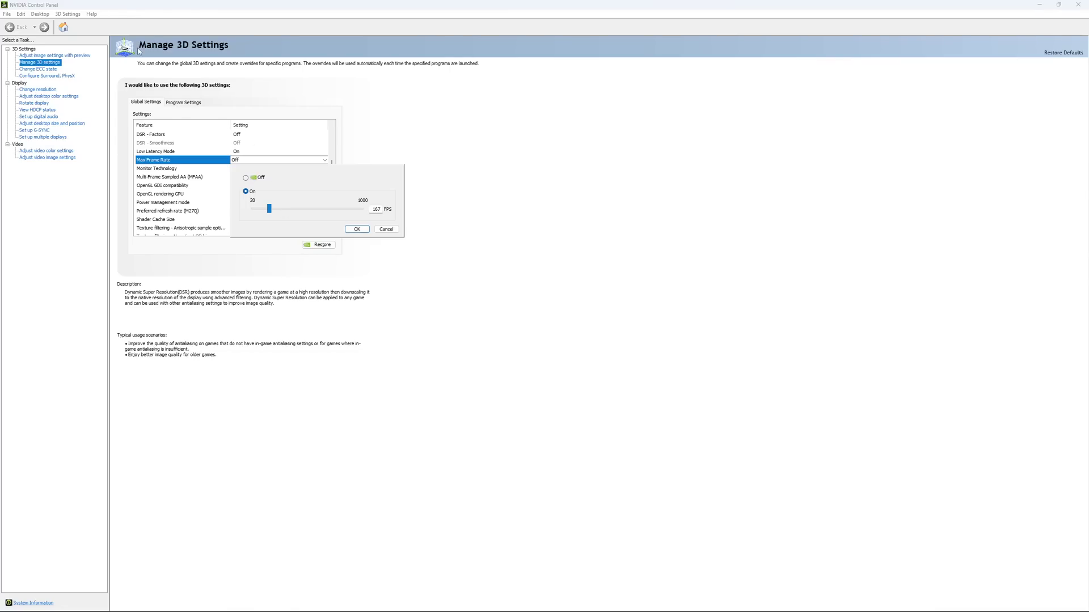
pyautogui.click(246, 177)
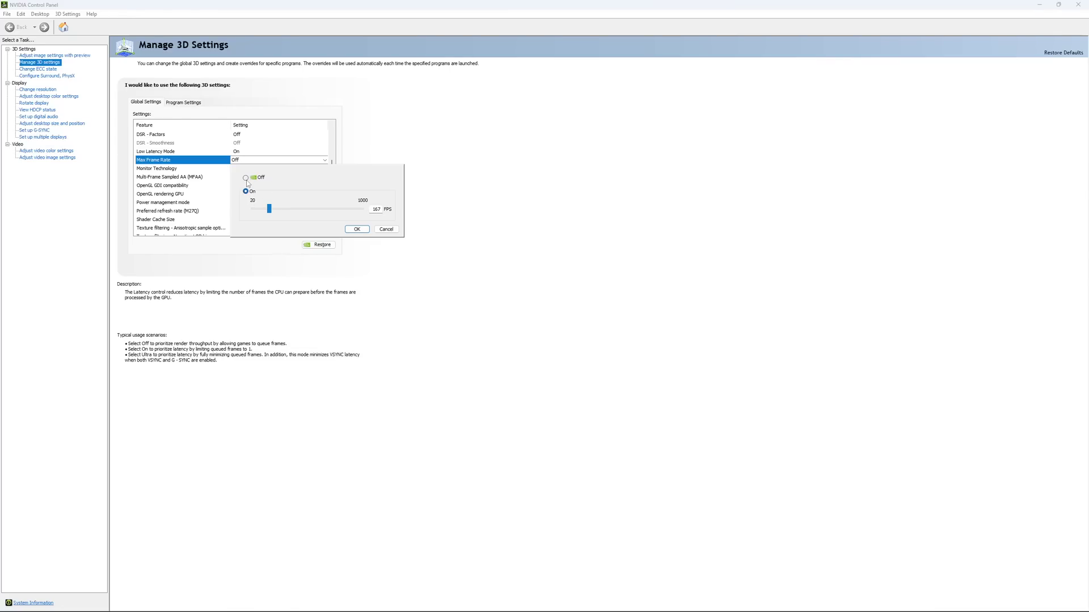
pyautogui.click(357, 229)
# Step: Examine the remaining global 3D settings and the ECC state page for the GPU
pyautogui.scroll(-3, 336, 197)
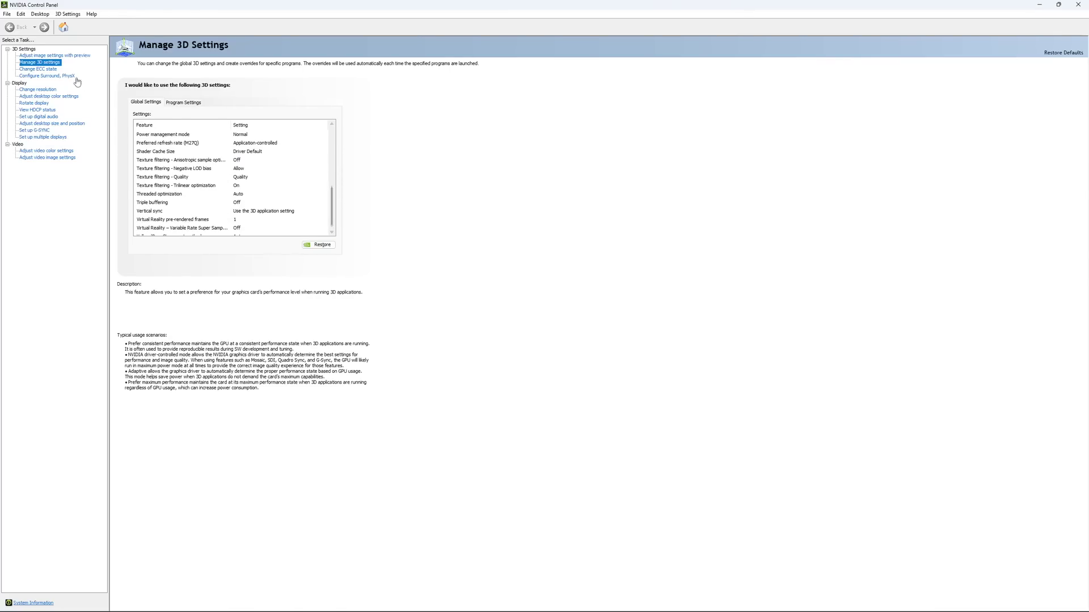
pyautogui.click(38, 69)
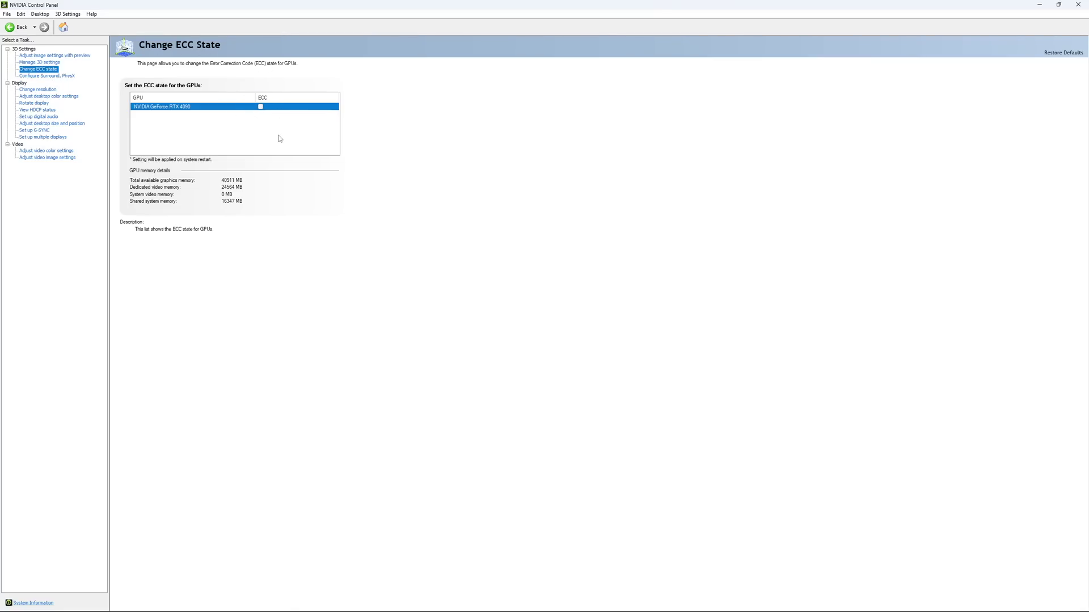
# Step: Choose the 170Hz refresh rate for the M27Q display at 2560 × 1440 and open the G-SYNC setup page
pyautogui.click(37, 89)
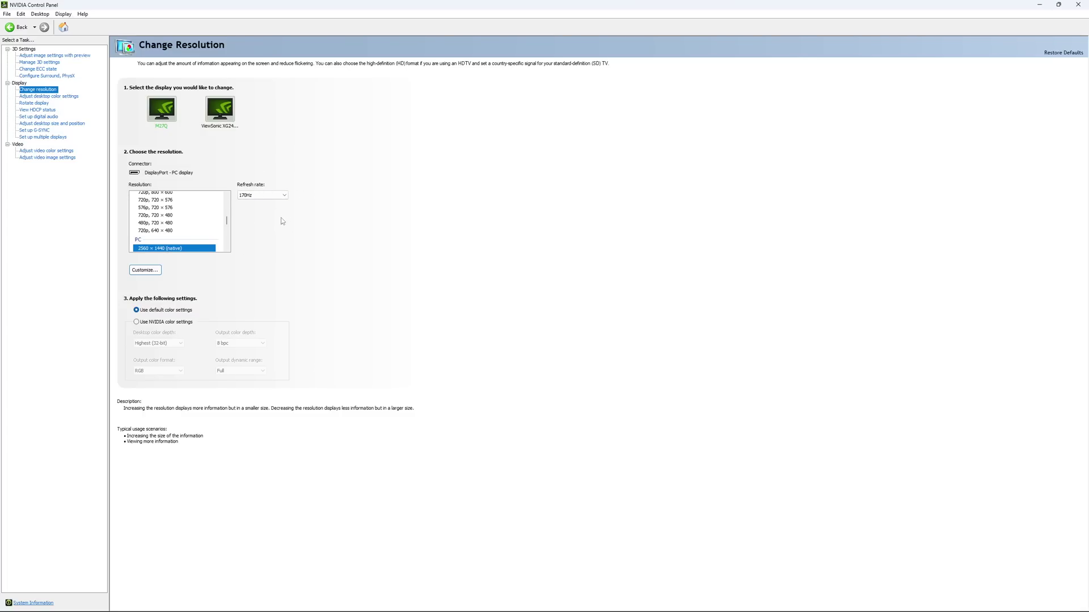
pyautogui.click(268, 196)
pyautogui.click(269, 203)
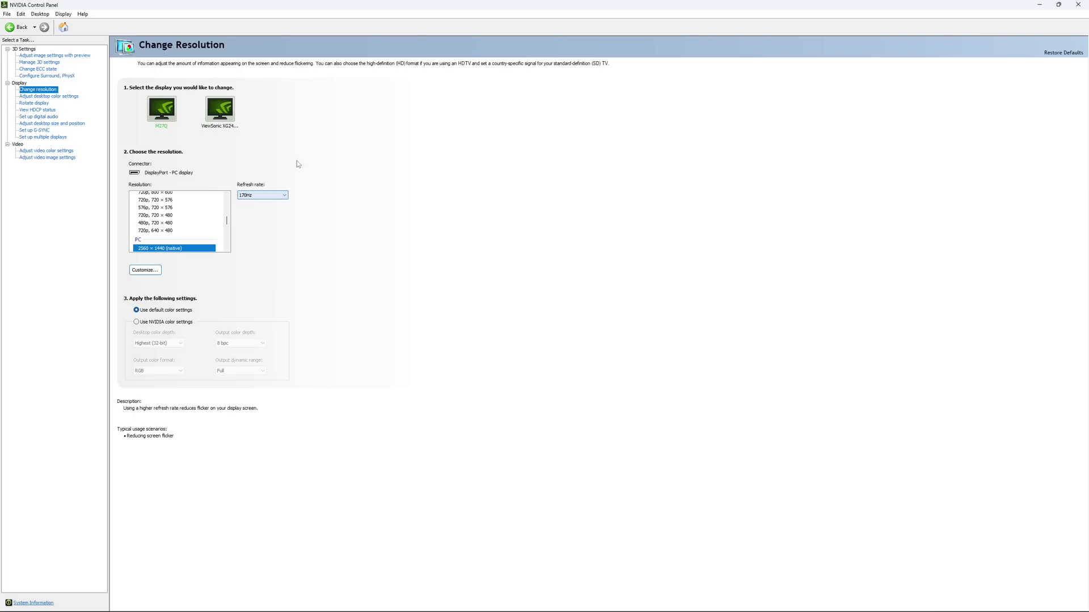
pyautogui.click(340, 221)
pyautogui.click(269, 194)
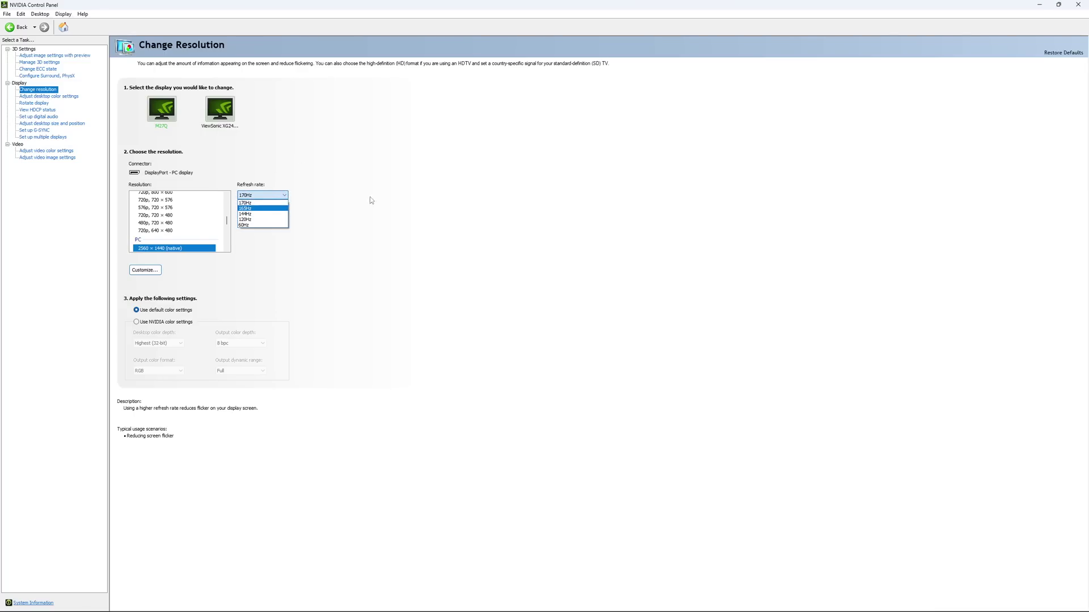
pyautogui.click(389, 197)
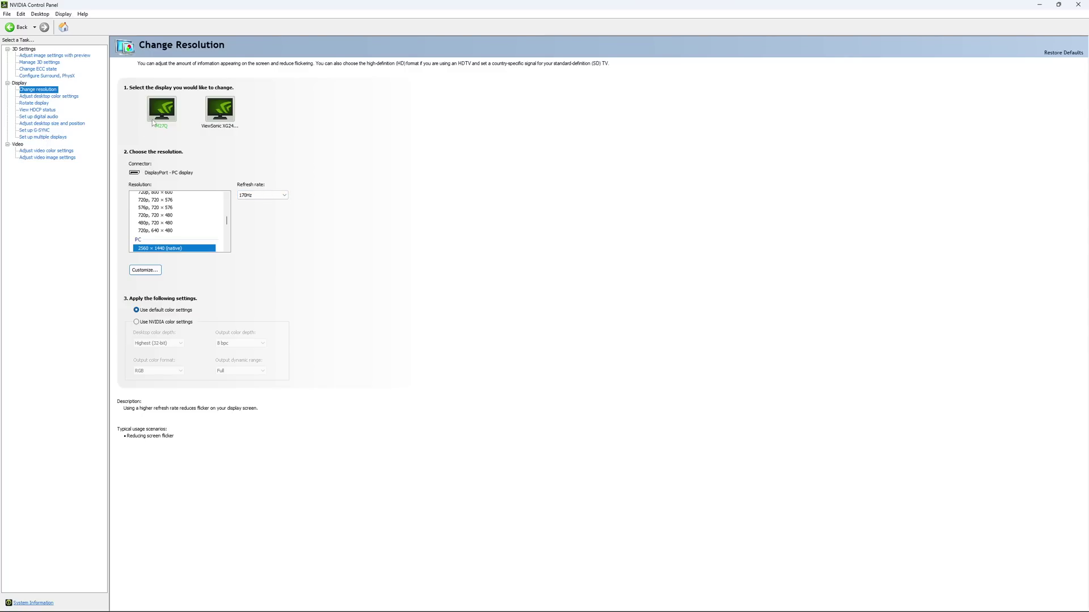
pyautogui.click(37, 131)
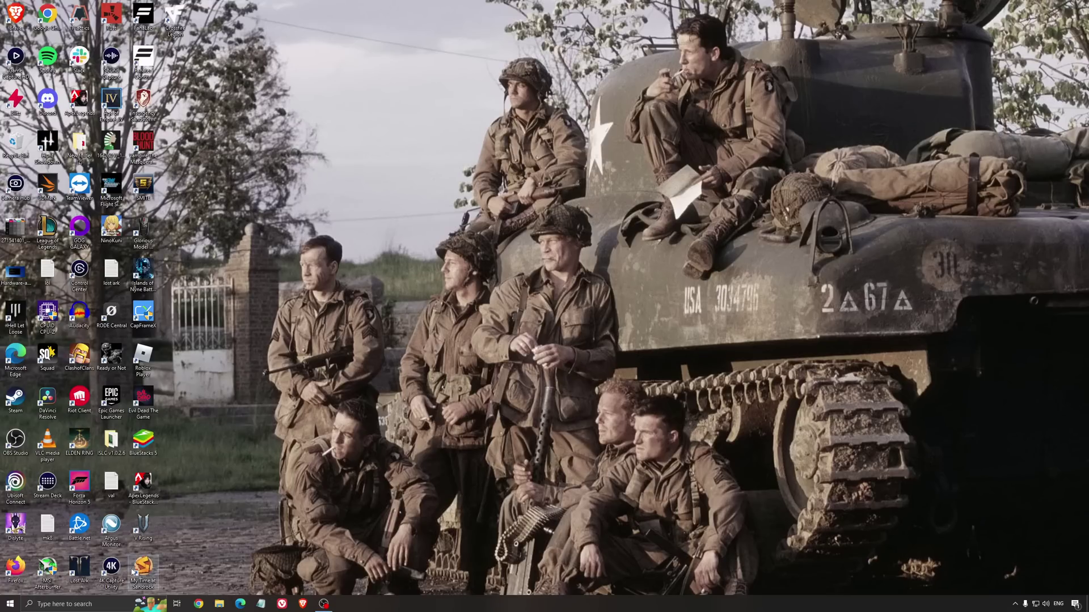
# Step: Search Windows for "en" and open the best match
pyautogui.click(104, 604)
pyautogui.write('en')
pyautogui.press('Return')
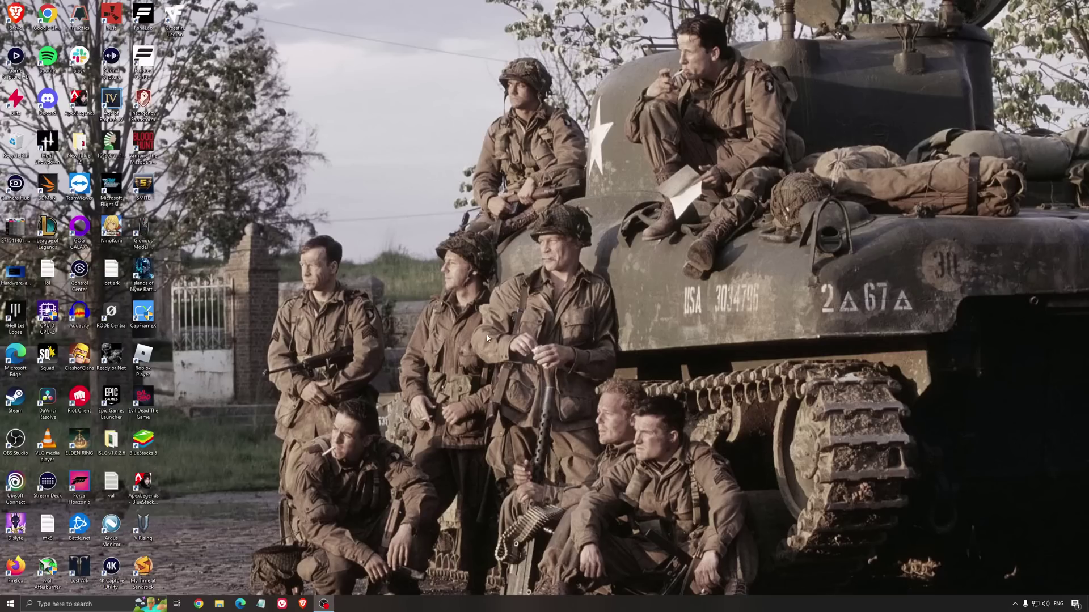
# Step: Launch Intelligent standby list cleaner, start its standby list monitoring and close its window
pyautogui.doubleClick(112, 440)
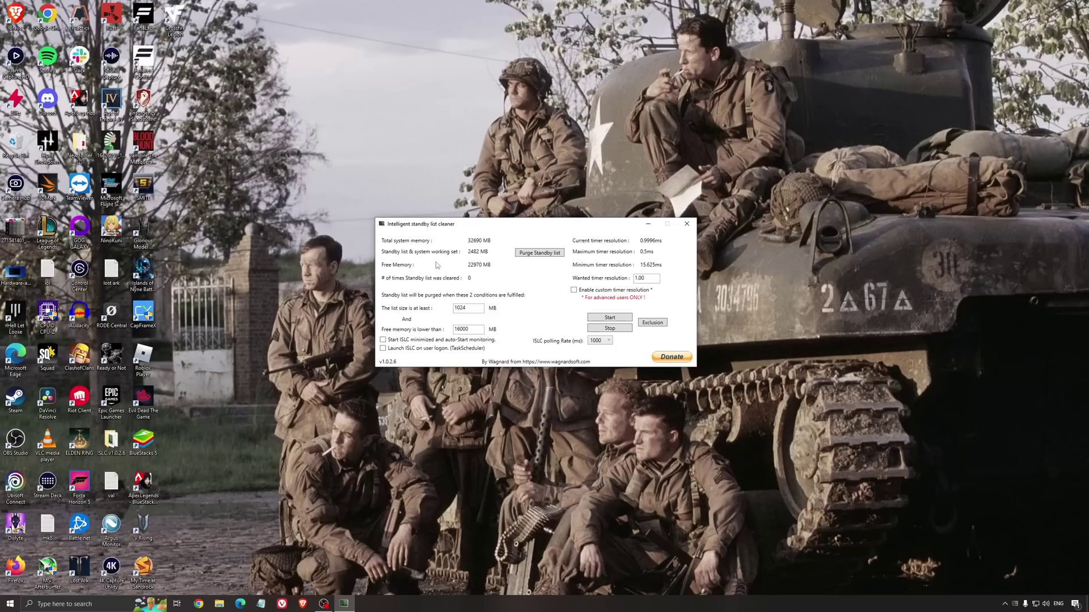
pyautogui.moveTo(457, 227); pyautogui.dragTo(453, 233)
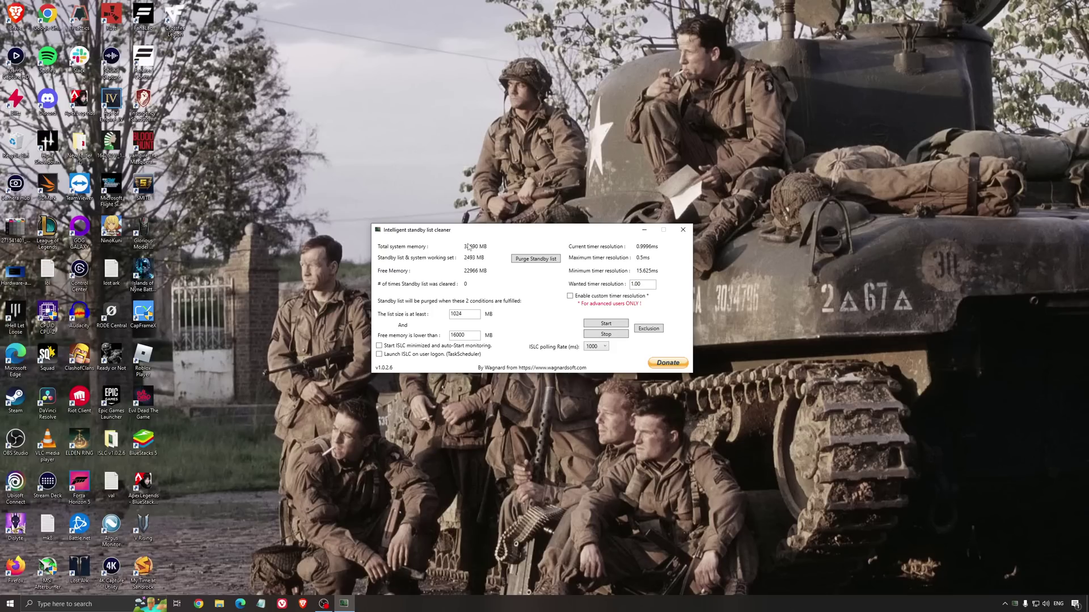
pyautogui.moveTo(465, 335); pyautogui.dragTo(402, 335)
pyautogui.click(606, 323)
pyautogui.moveTo(576, 229); pyautogui.dragTo(613, 228)
pyautogui.click(680, 229)
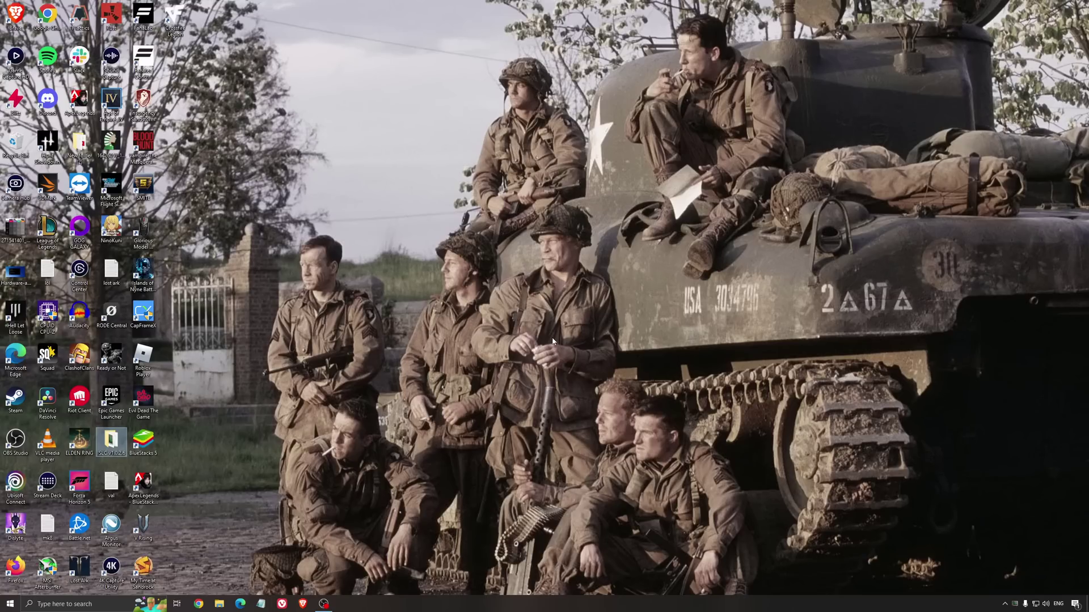
pyautogui.click(530, 314)
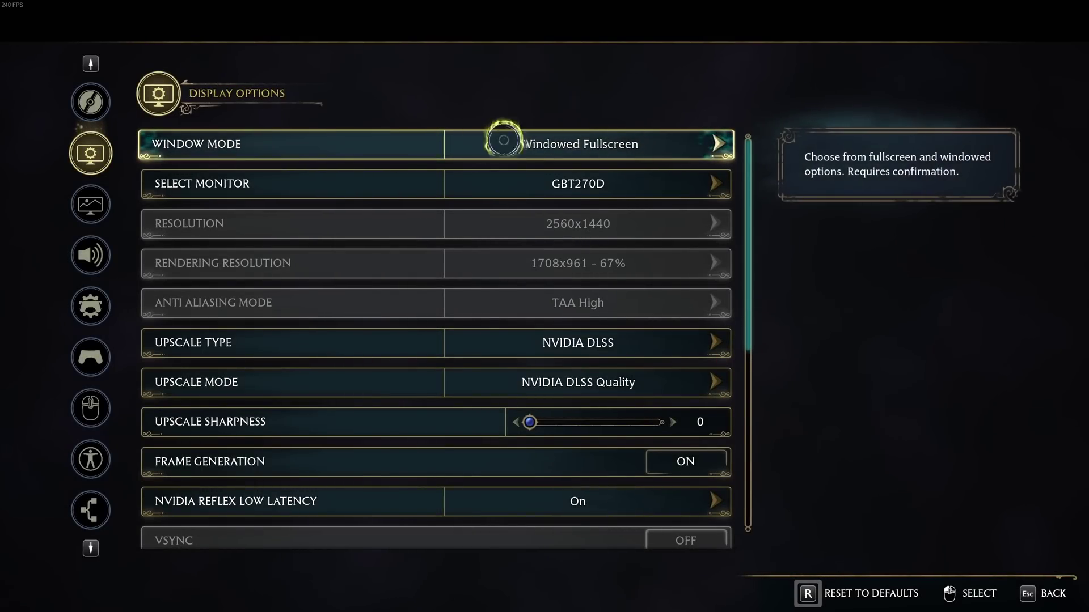
# Step: In the Hogwarts Legacy display options, review the window mode and the available upscale types, keeping Windowed Fullscreen and NVIDIA DLSS
pyautogui.click(641, 142)
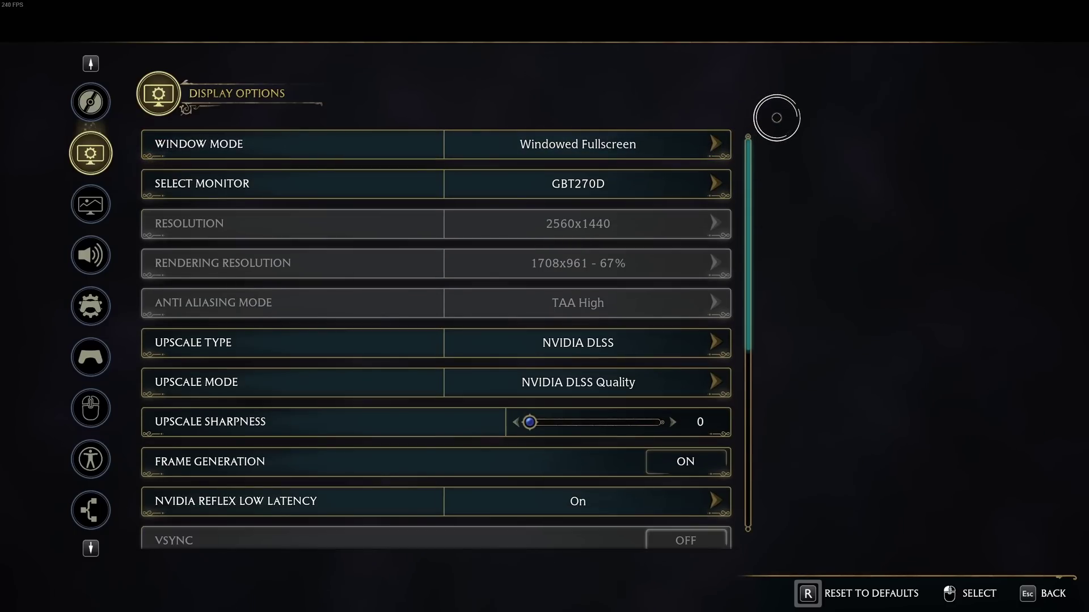
pyautogui.scroll(-1, 510, 170)
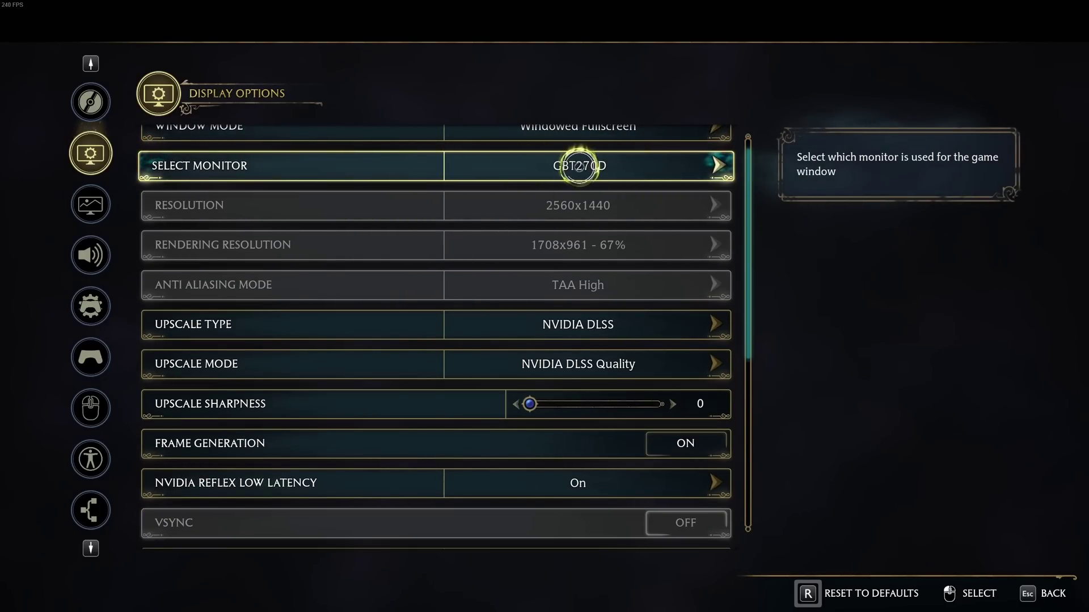
pyautogui.scroll(-1, 518, 226)
pyautogui.scroll(-1, 341, 309)
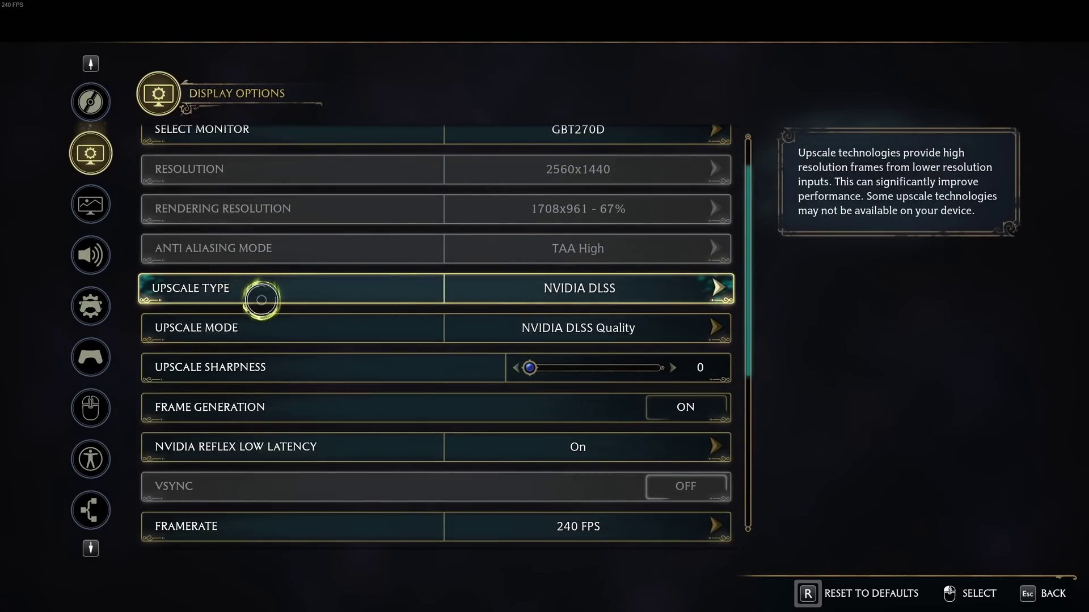
pyautogui.click(590, 290)
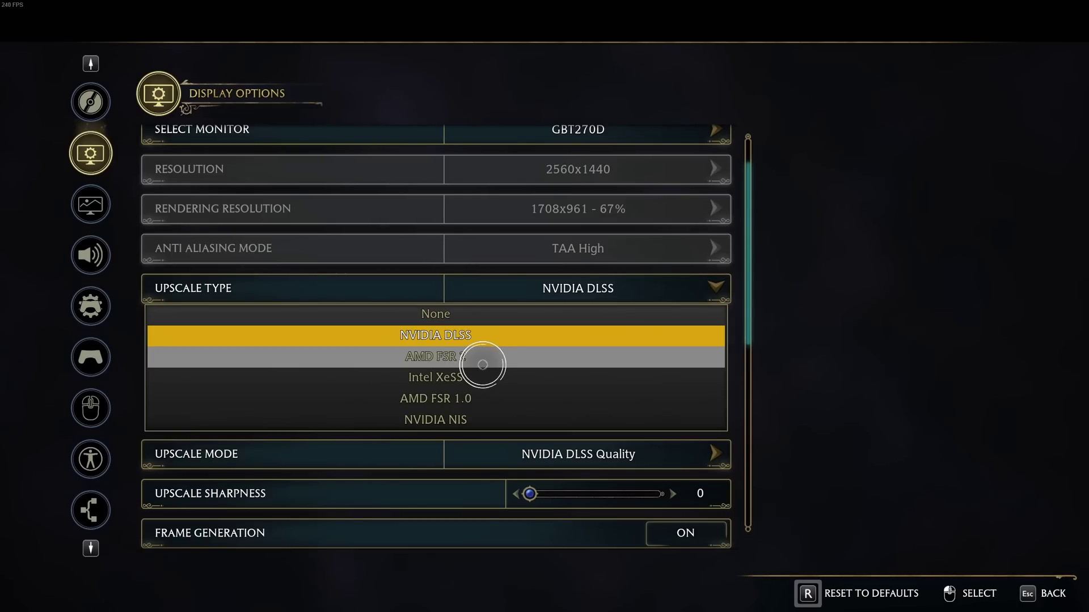
pyautogui.click(476, 335)
pyautogui.click(554, 294)
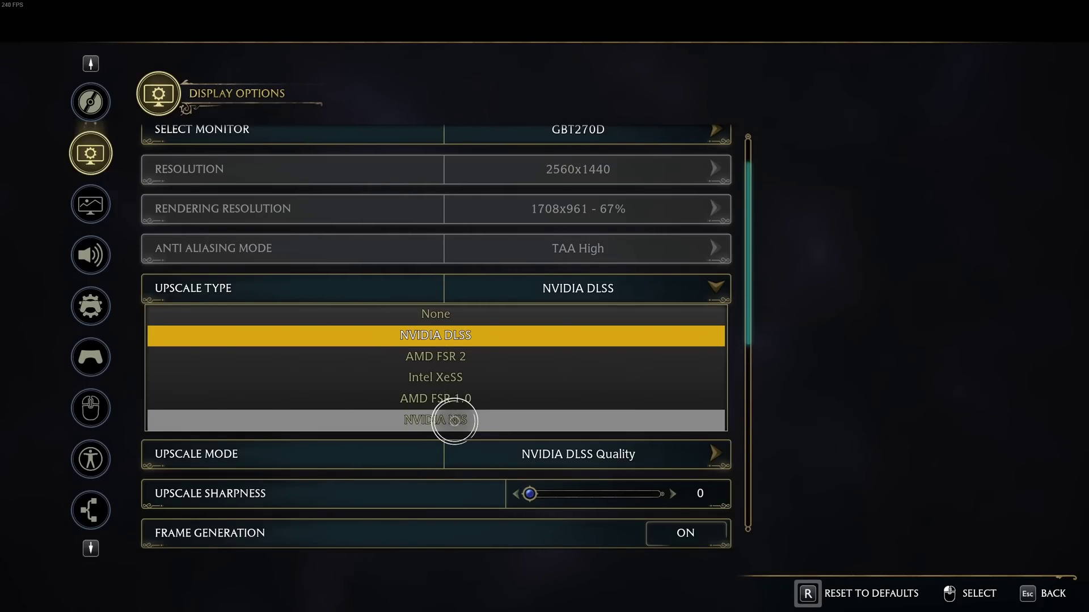
pyautogui.click(720, 294)
# Step: Try the display without upscaling by setting the upscale type to None with the TAA High anti-aliasing mode
pyautogui.click(728, 286)
pyautogui.click(427, 311)
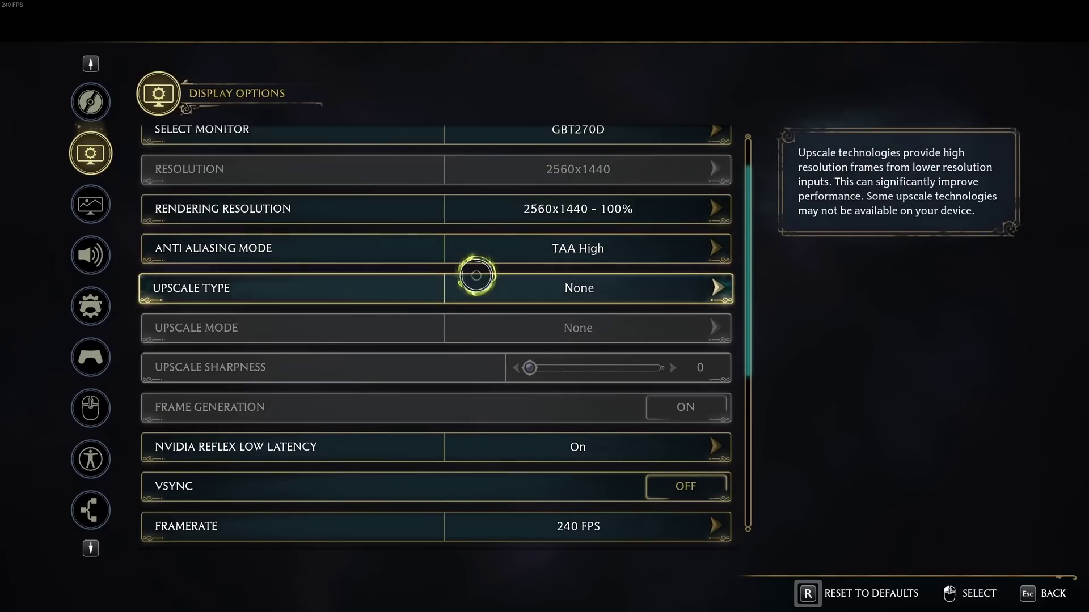
pyautogui.click(550, 248)
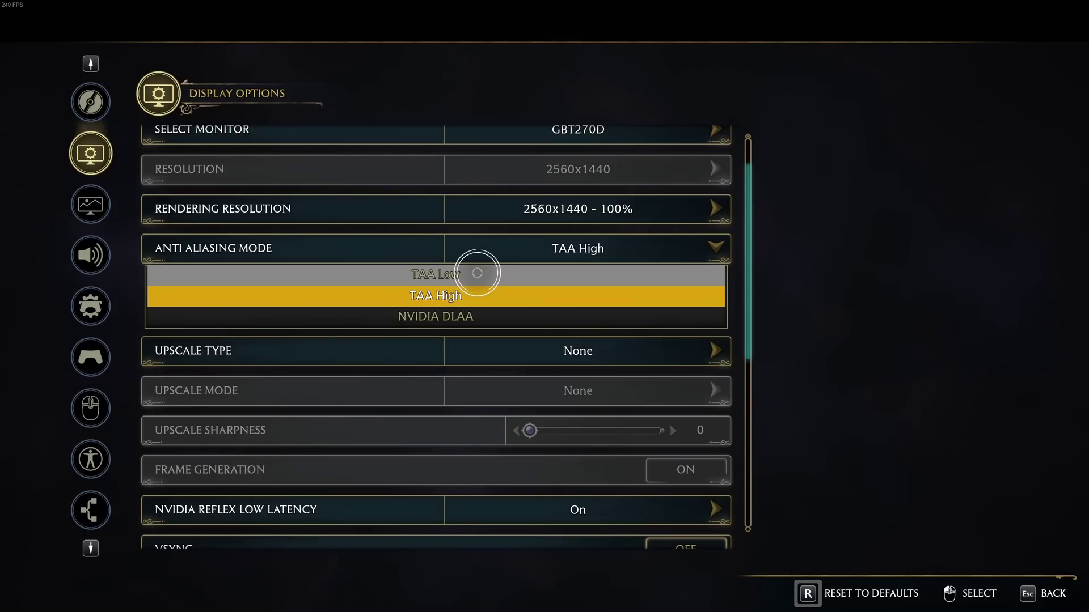
pyautogui.click(436, 296)
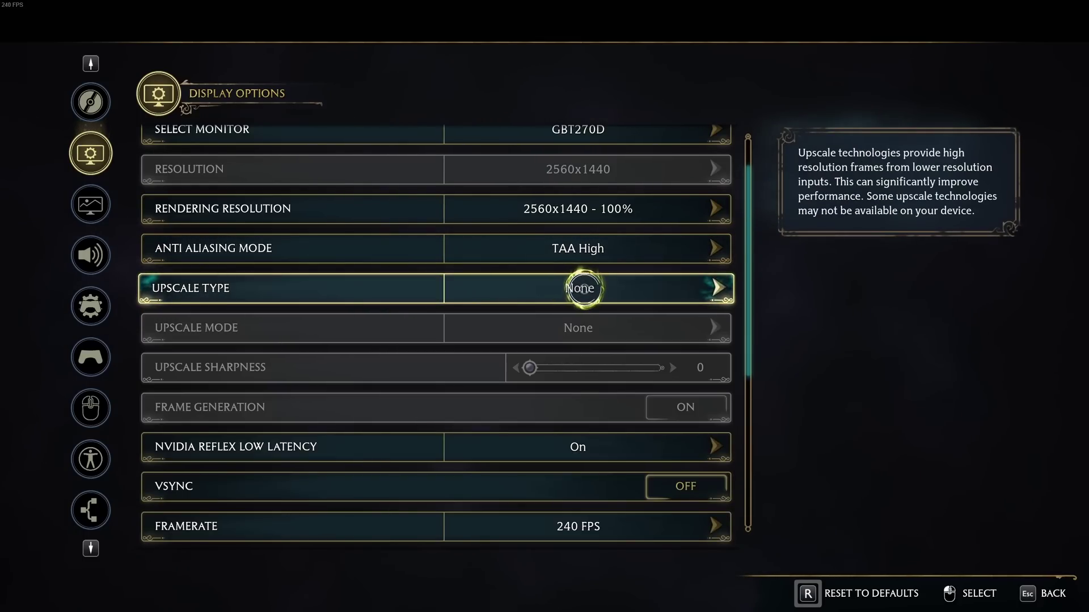
# Step: Set the upscale type to NVIDIA DLSS and the upscale mode to NVIDIA DLSS Quality
pyautogui.click(649, 287)
pyautogui.click(450, 331)
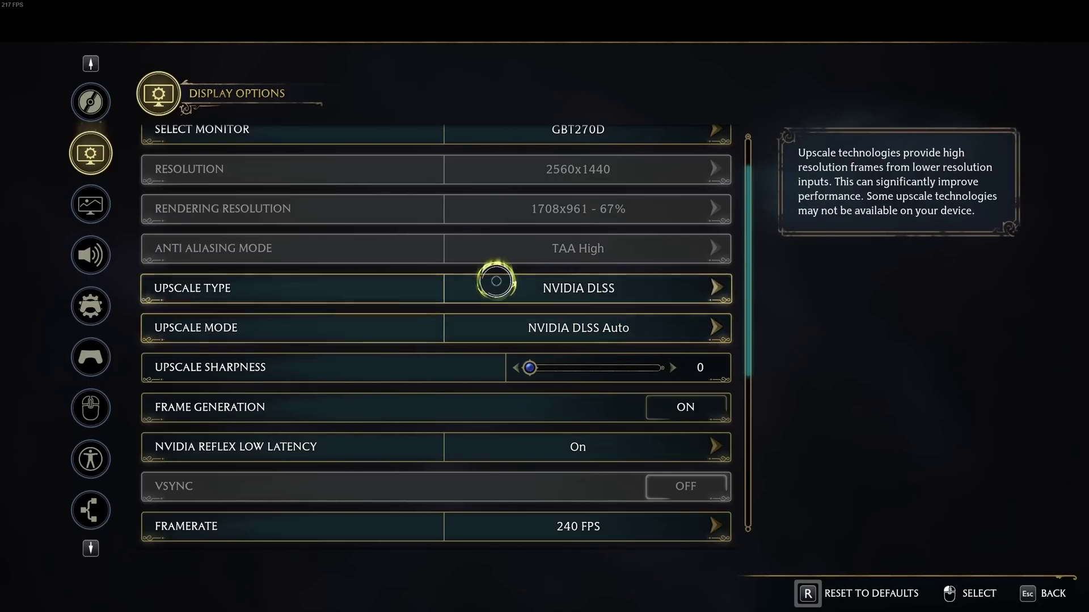
pyautogui.click(610, 288)
pyautogui.click(453, 335)
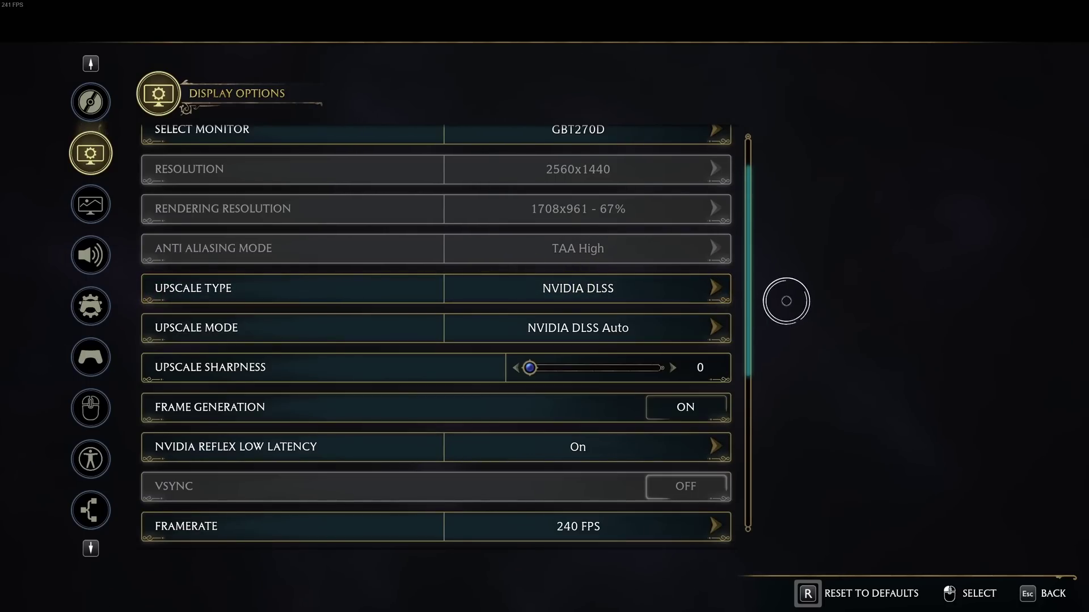
pyautogui.click(613, 326)
pyautogui.click(457, 397)
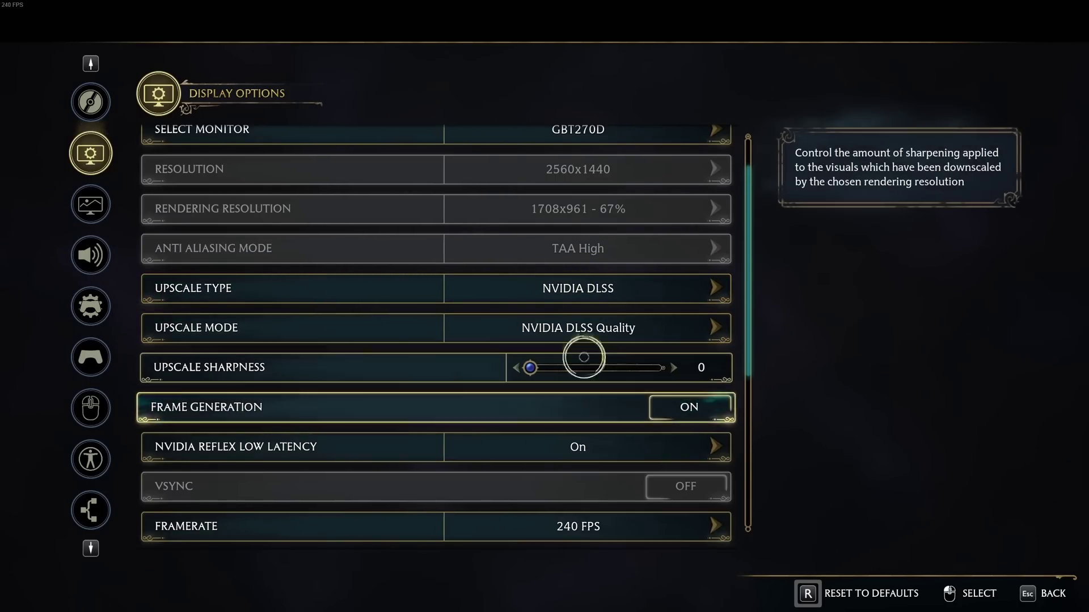
# Step: Review the DLSS upscale mode choices, keeping Quality, and set the upscale sharpness to 0.2
pyautogui.click(685, 324)
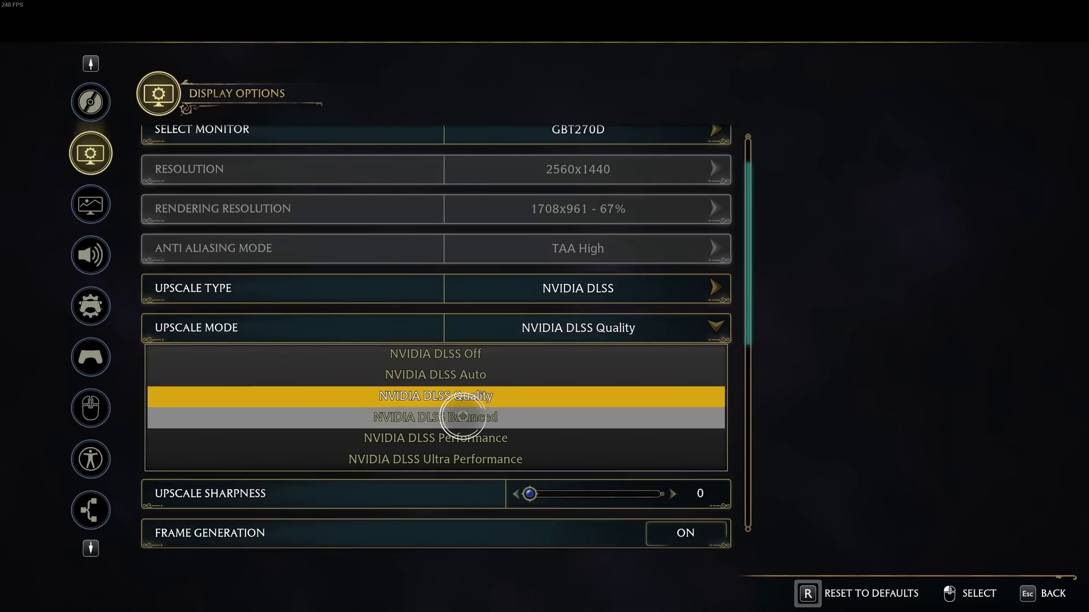
pyautogui.press('Escape')
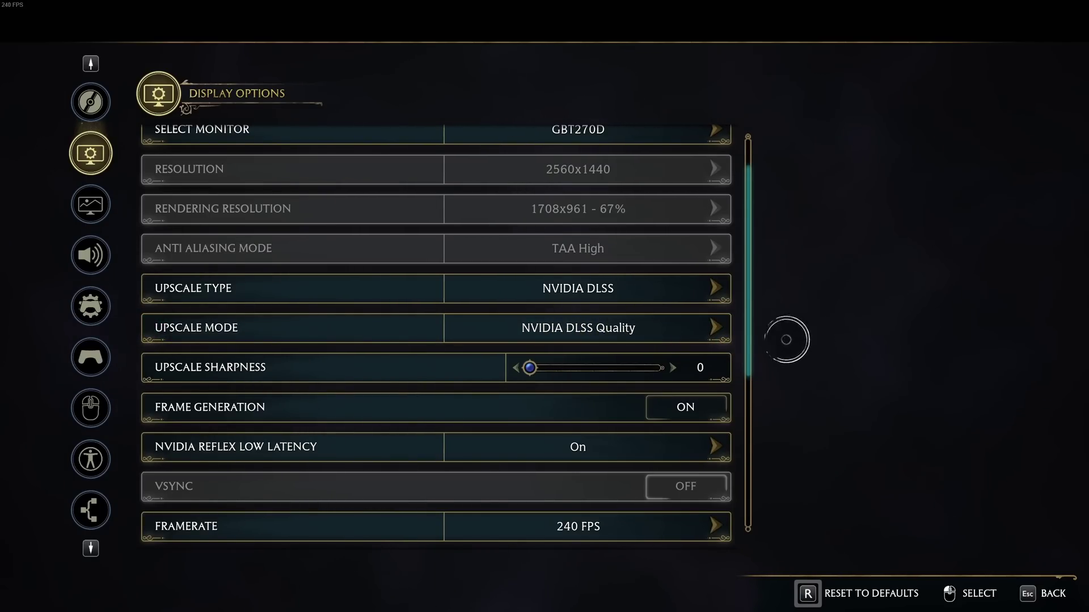
pyautogui.scroll(-2, 606, 350)
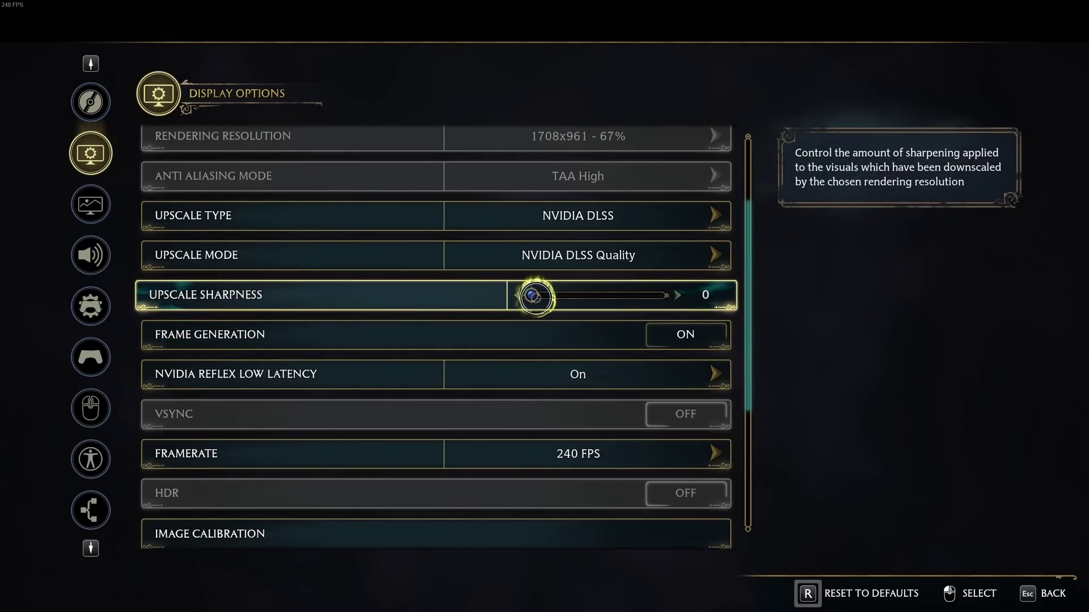
pyautogui.moveTo(530, 295); pyautogui.dragTo(560, 295)
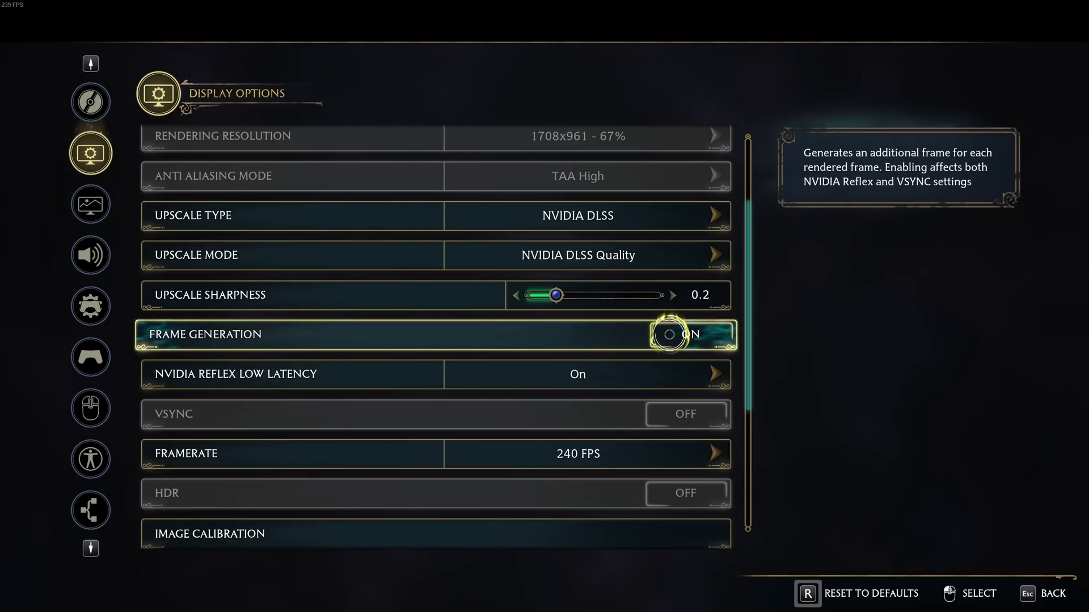
# Step: Review the available framerate caps, keeping 240 FPS, and turn film grain off
pyautogui.scroll(-1, 340, 347)
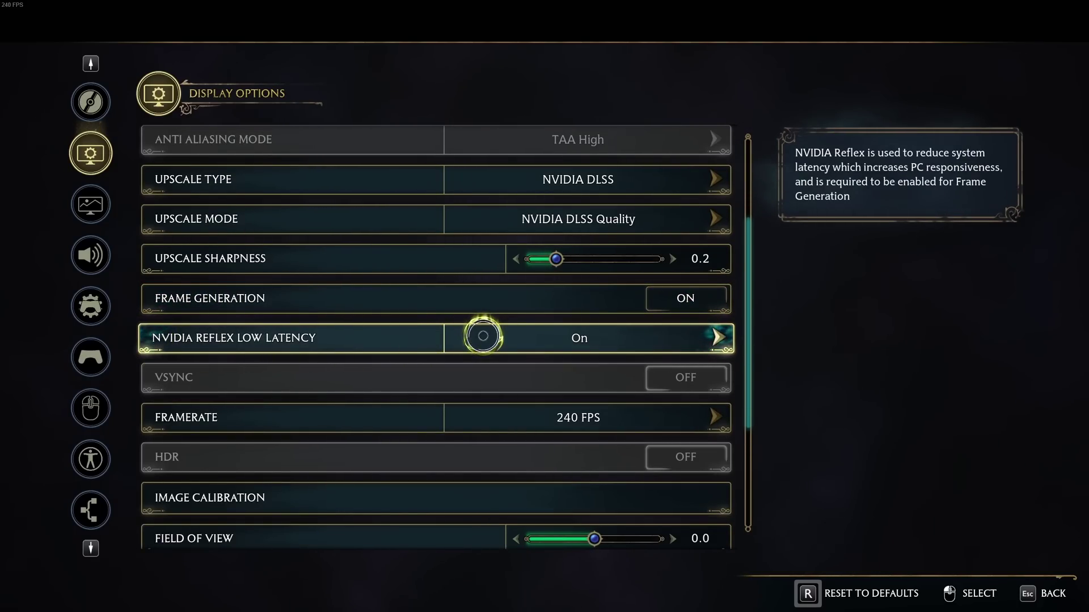
pyautogui.scroll(-1, 539, 383)
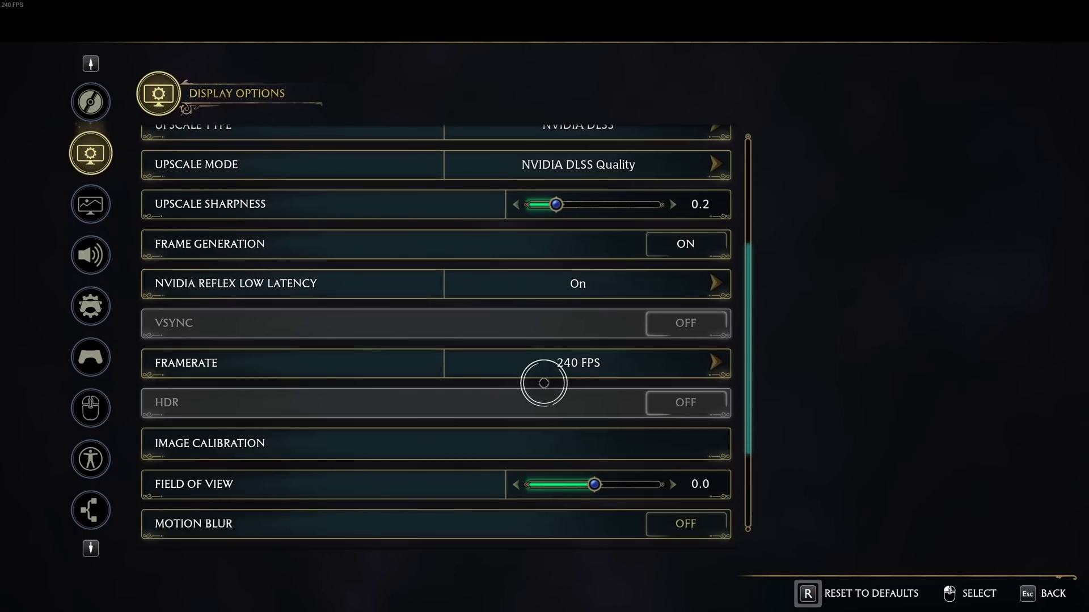
pyautogui.scroll(-1, 540, 384)
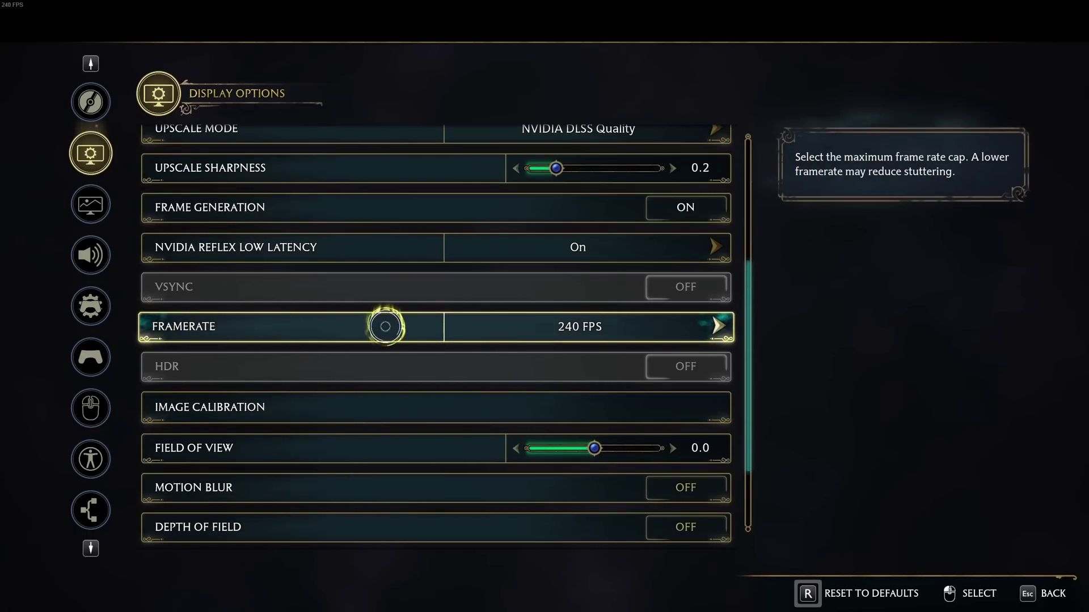
pyautogui.click(583, 326)
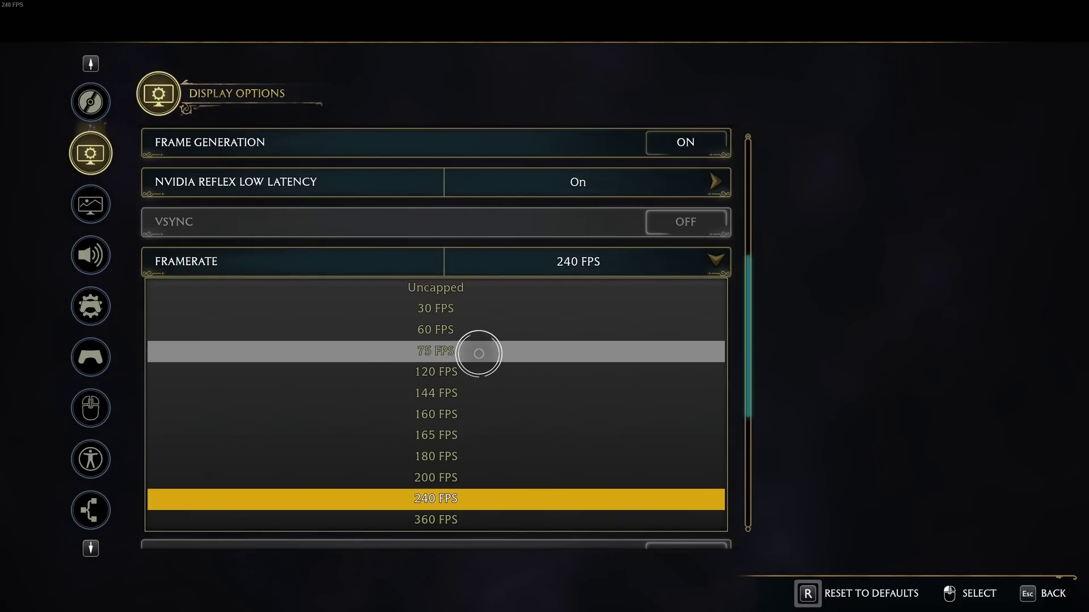
pyautogui.click(829, 316)
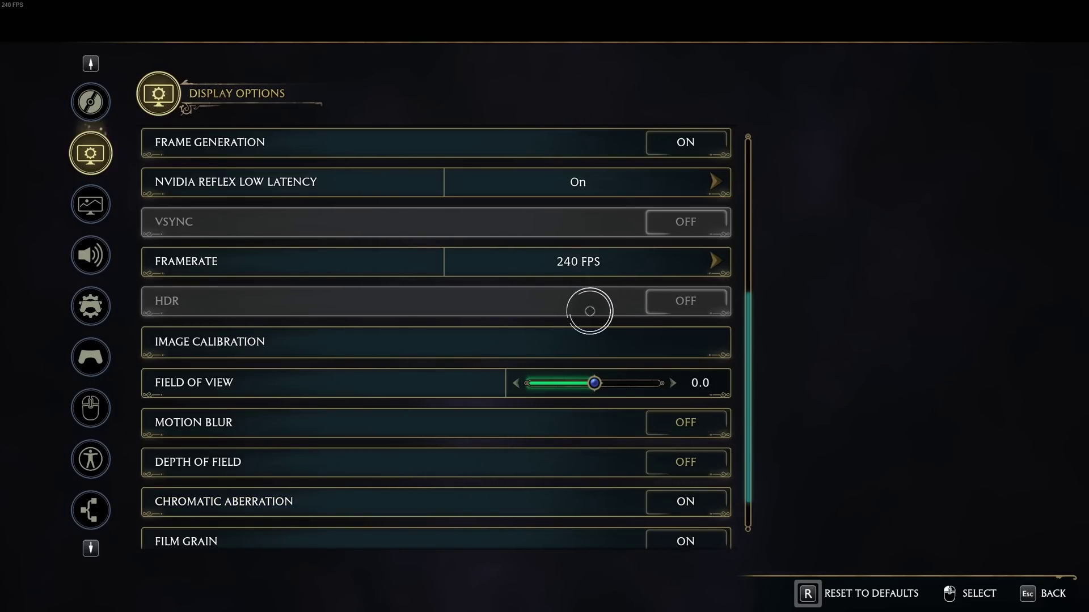
pyautogui.scroll(-1, 593, 311)
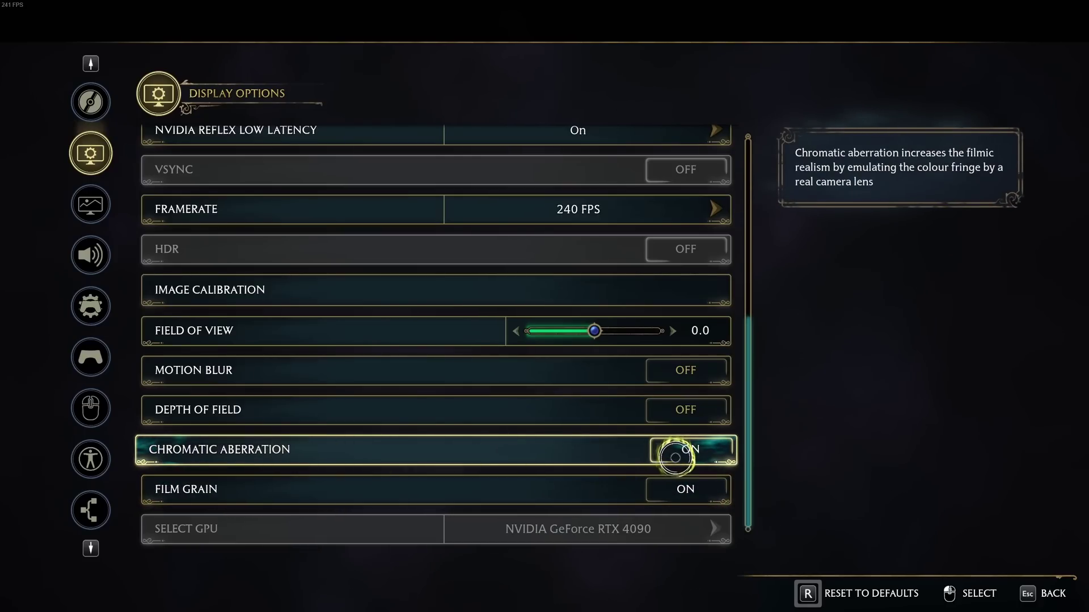
pyautogui.click(686, 489)
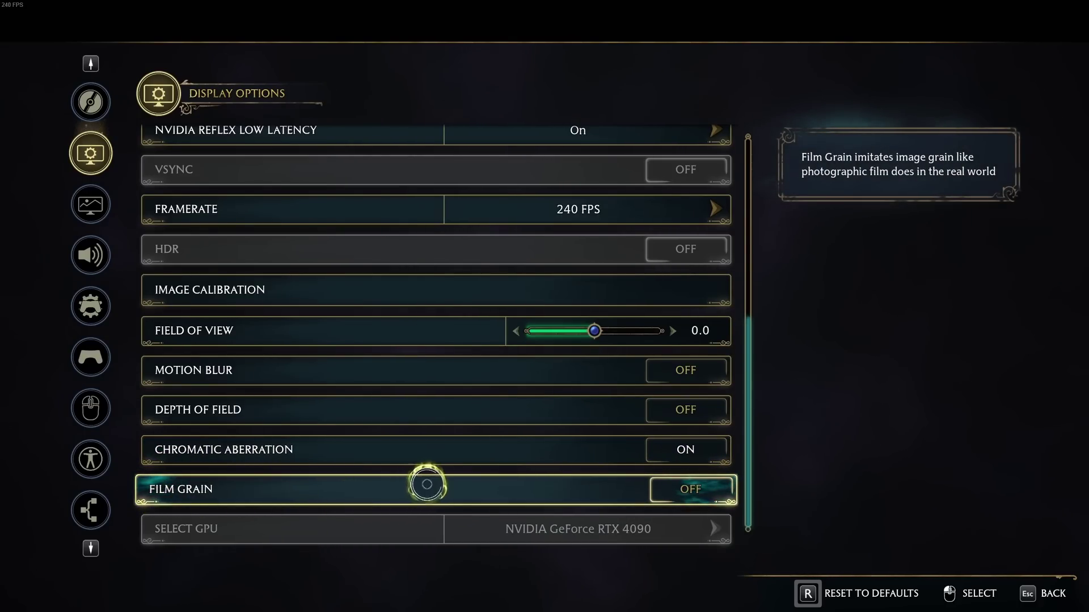
# Step: Open the graphics options and set the effects quality to Medium
pyautogui.click(91, 204)
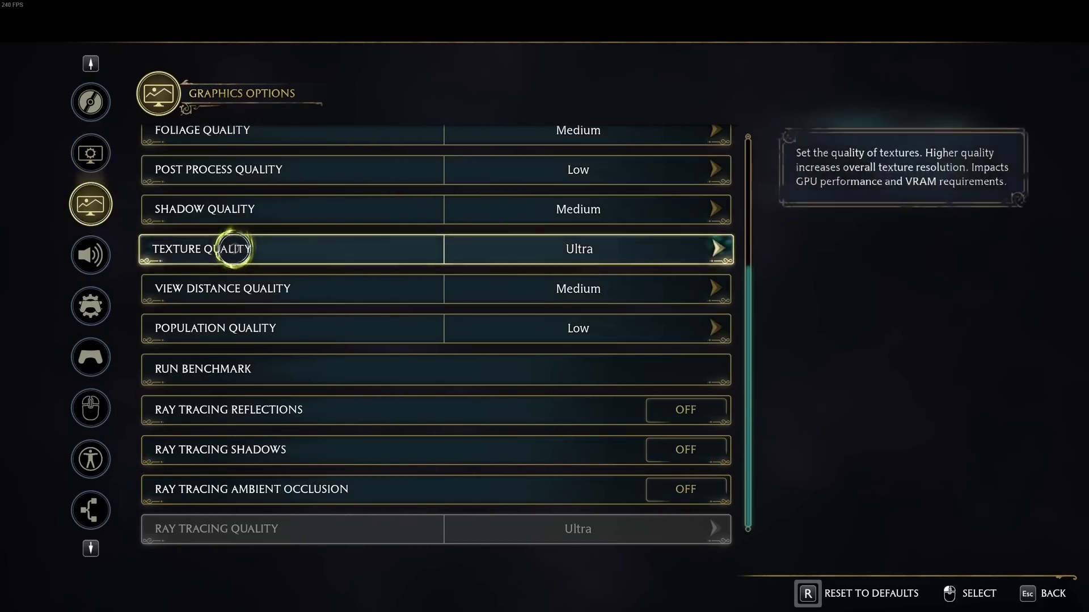
pyautogui.scroll(6, 422, 243)
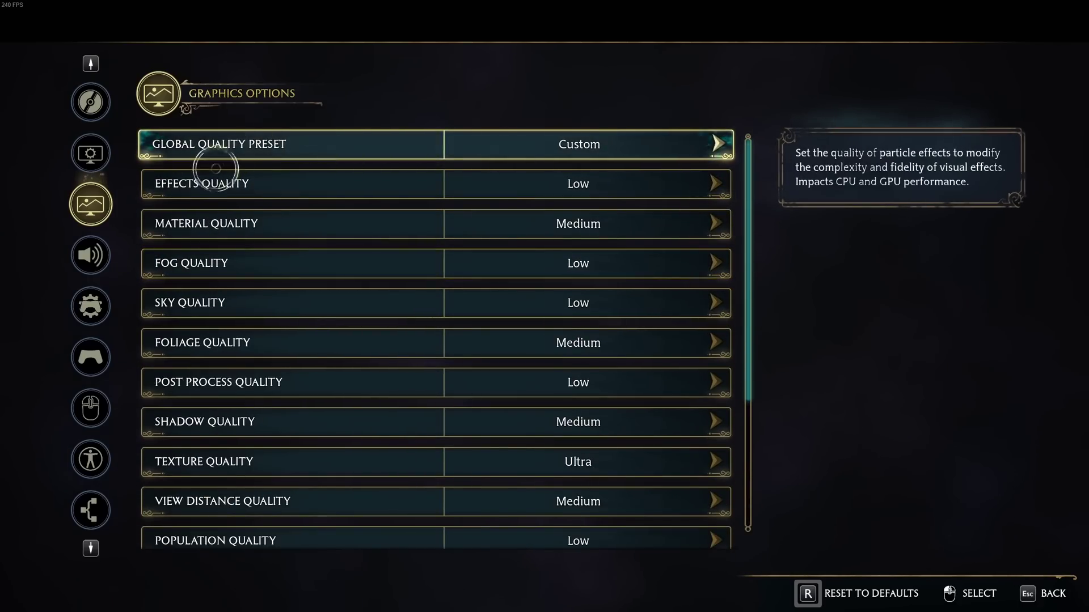
pyautogui.click(629, 184)
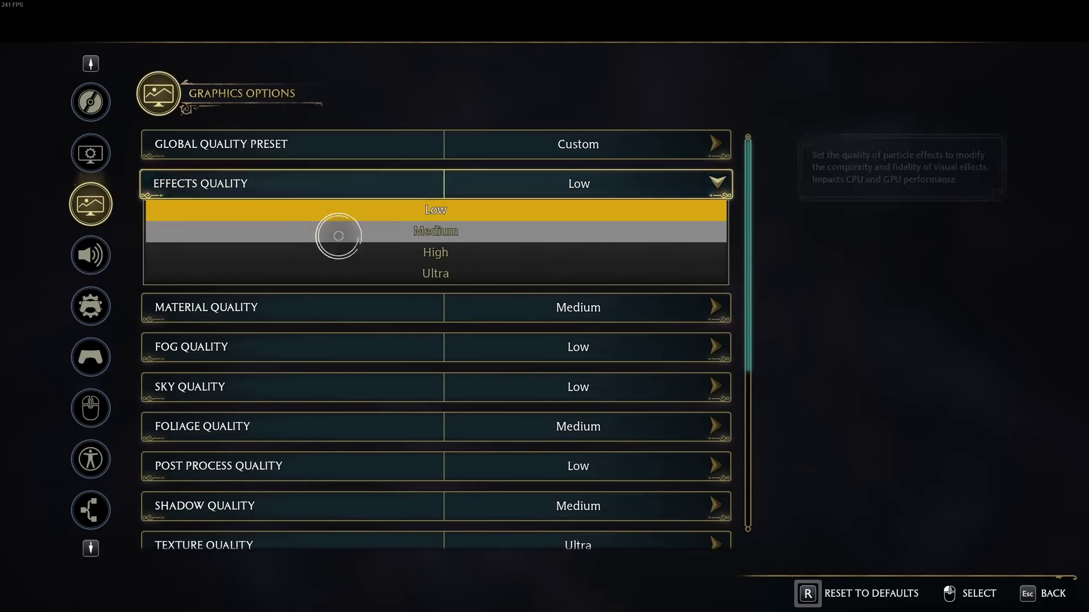
pyautogui.click(462, 229)
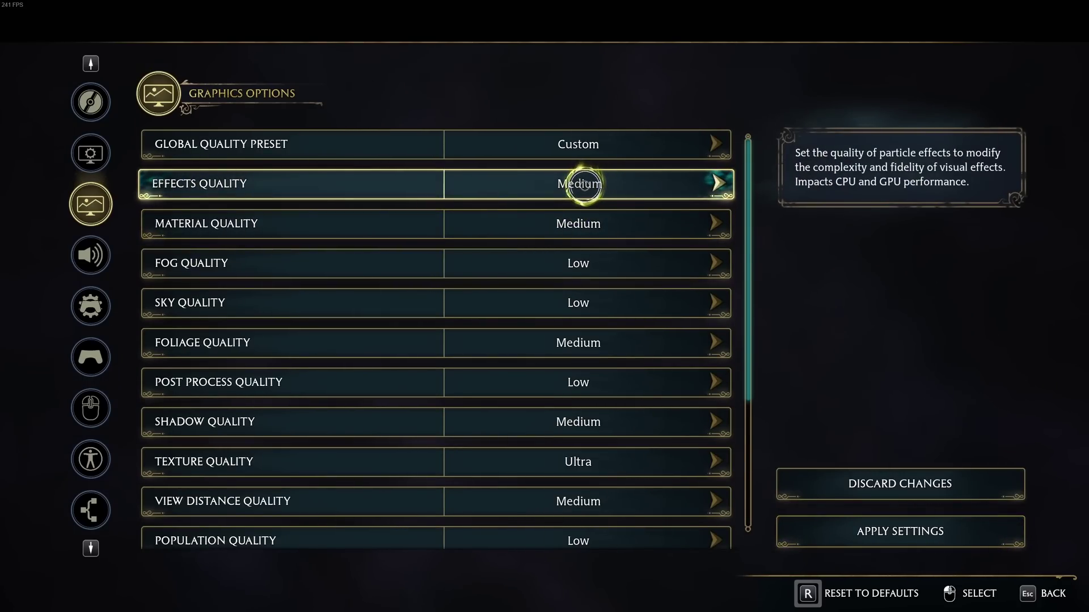
pyautogui.click(584, 185)
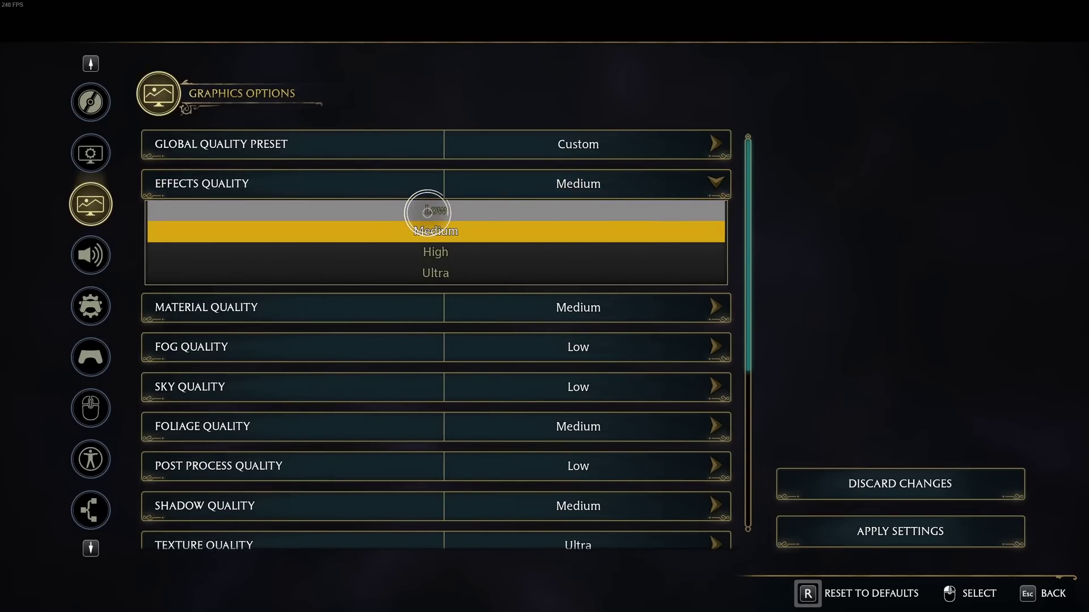
pyautogui.click(826, 194)
# Step: Keep the material quality at Medium and choose Low for both fog quality and sky quality
pyautogui.click(577, 228)
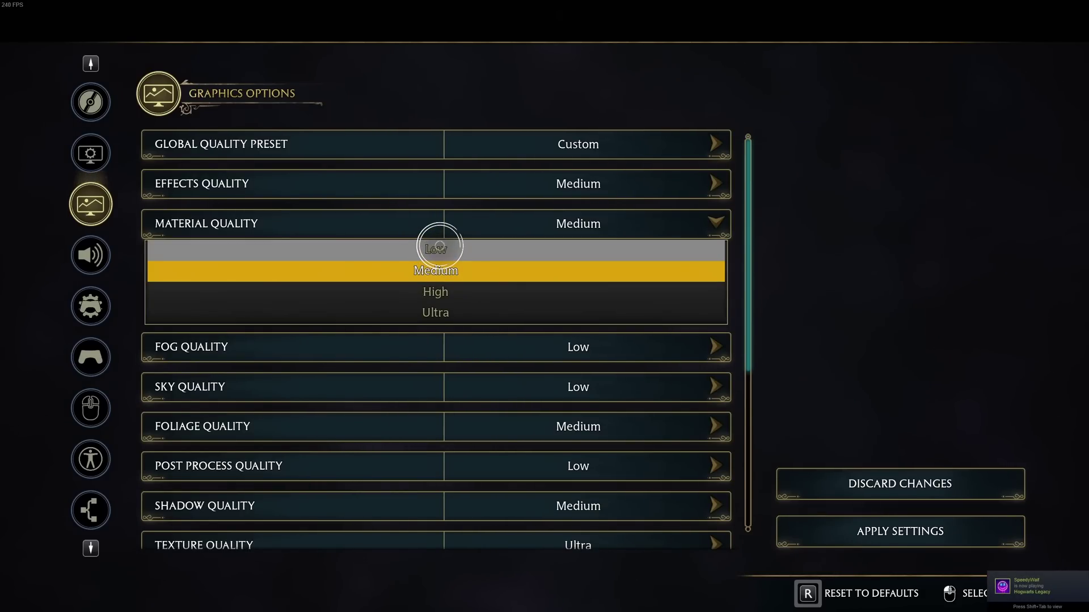
pyautogui.click(845, 231)
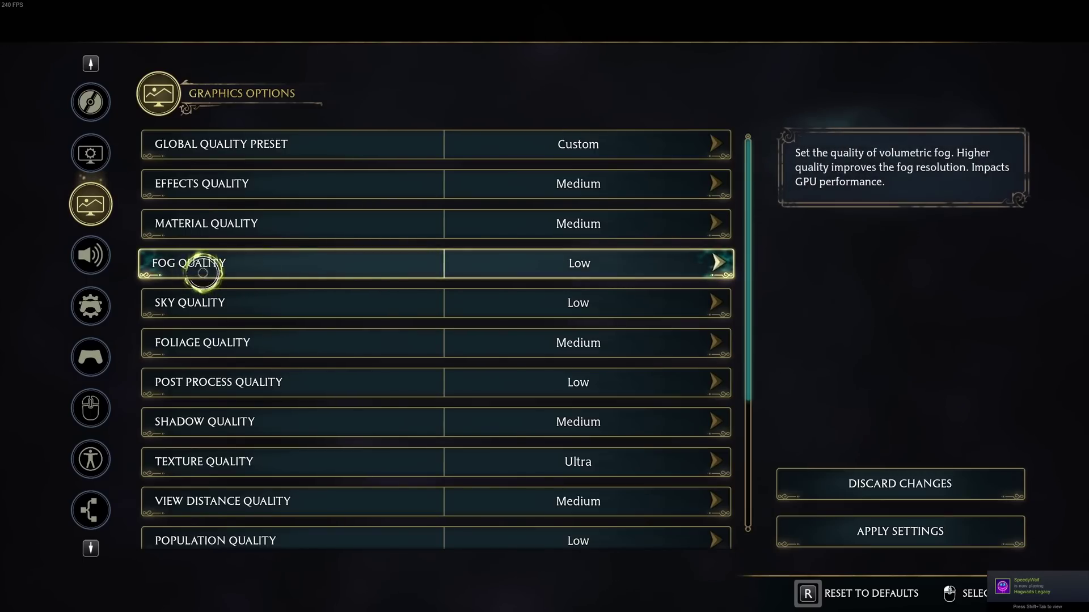
pyautogui.click(566, 267)
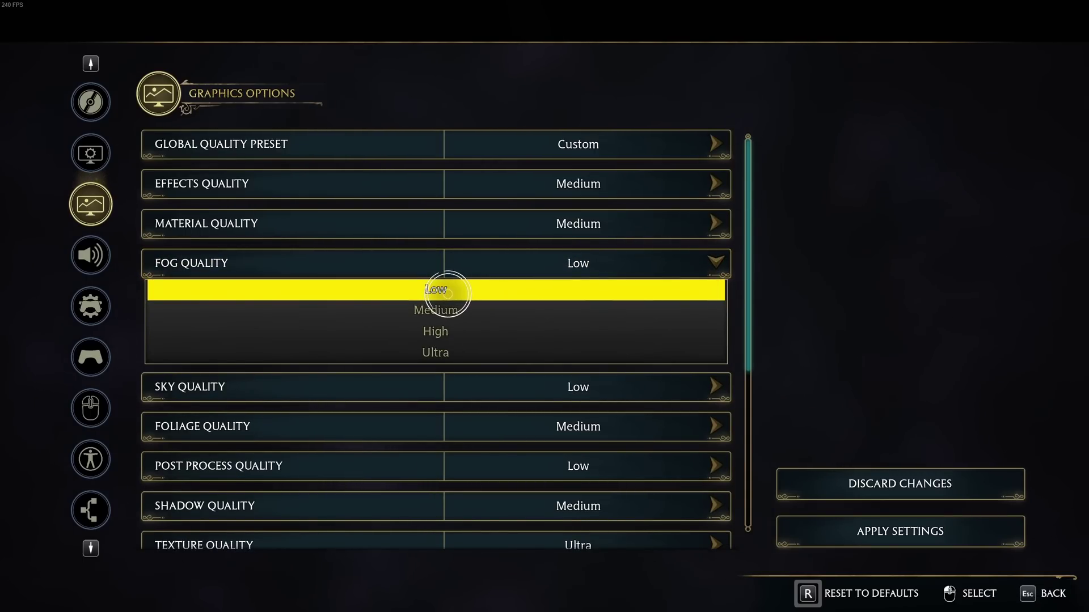
pyautogui.click(447, 294)
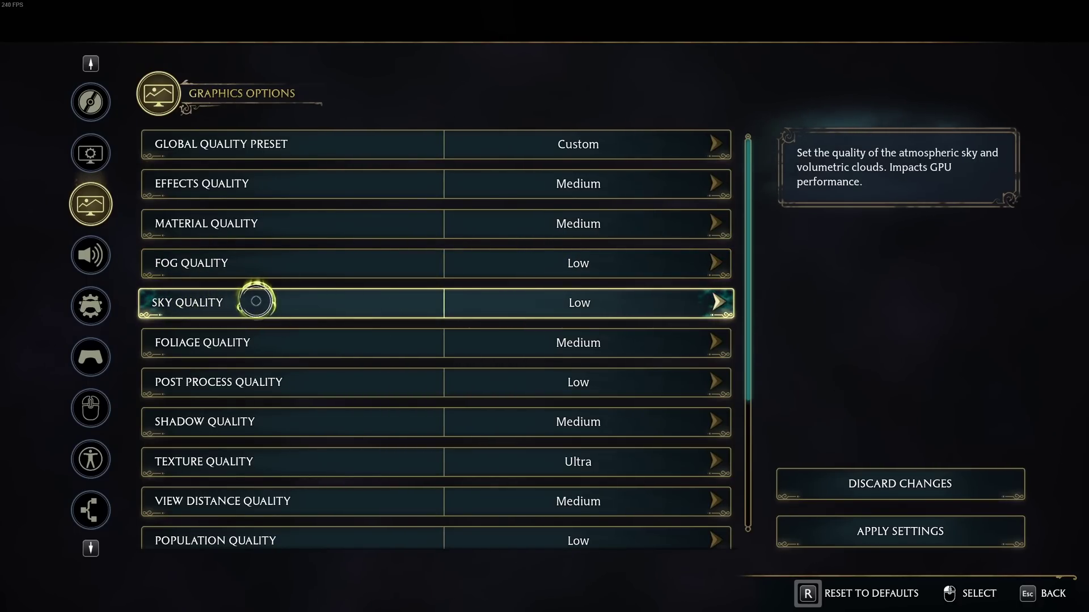
pyautogui.click(508, 301)
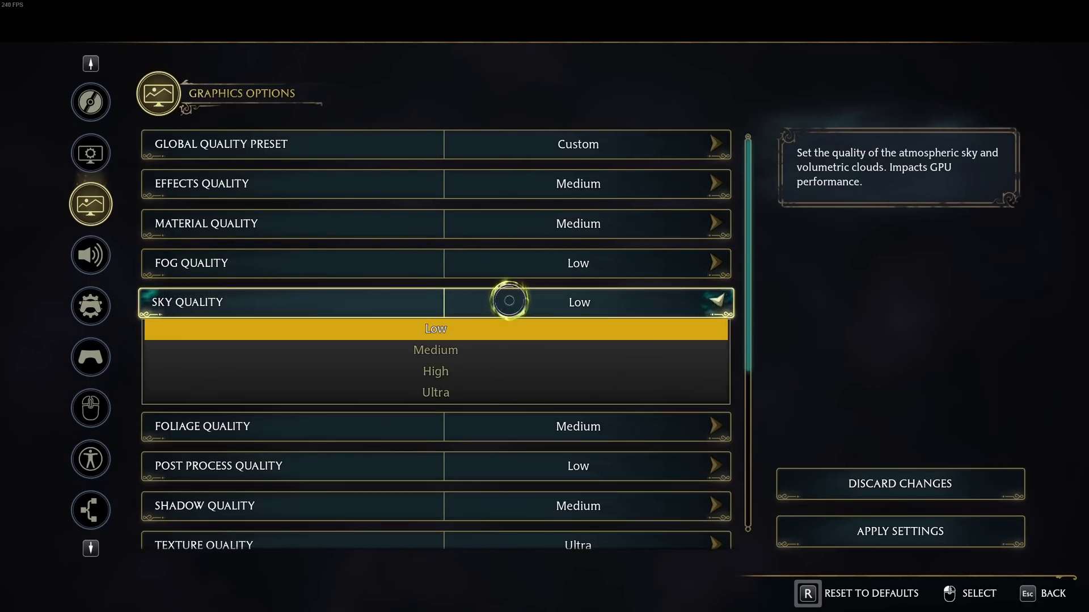
pyautogui.click(571, 329)
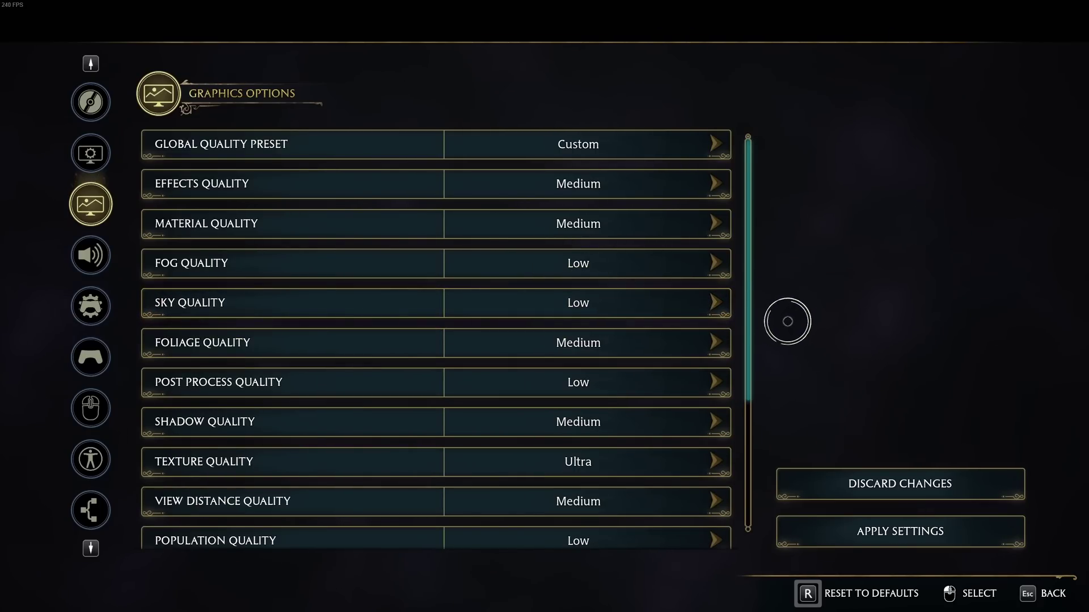
# Step: Choose Medium for the foliage quality
pyautogui.scroll(-2, 511, 306)
pyautogui.click(554, 267)
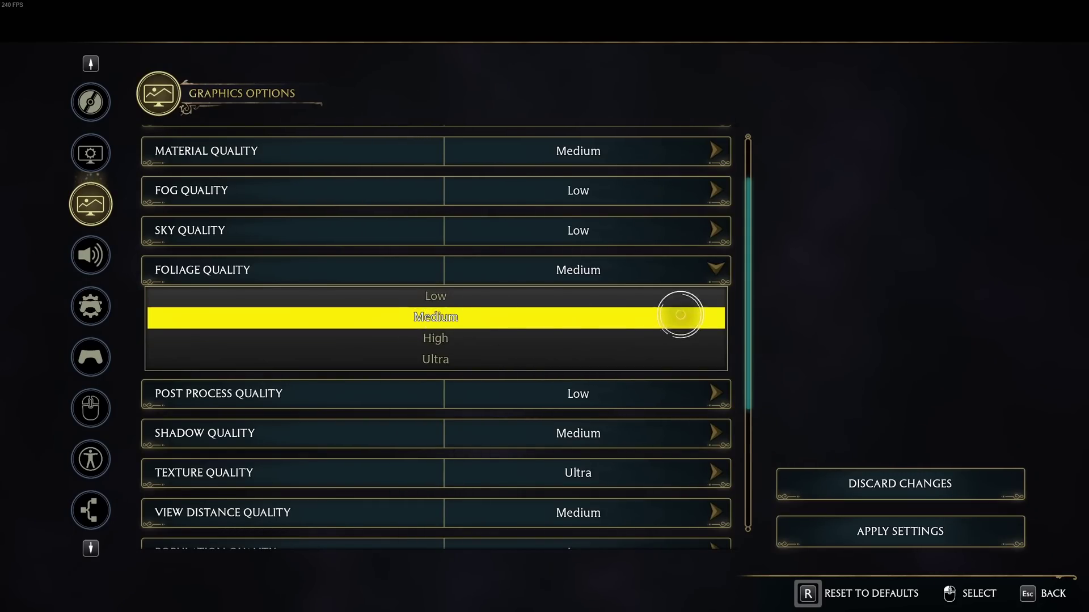
pyautogui.click(710, 313)
pyautogui.scroll(-2, 444, 315)
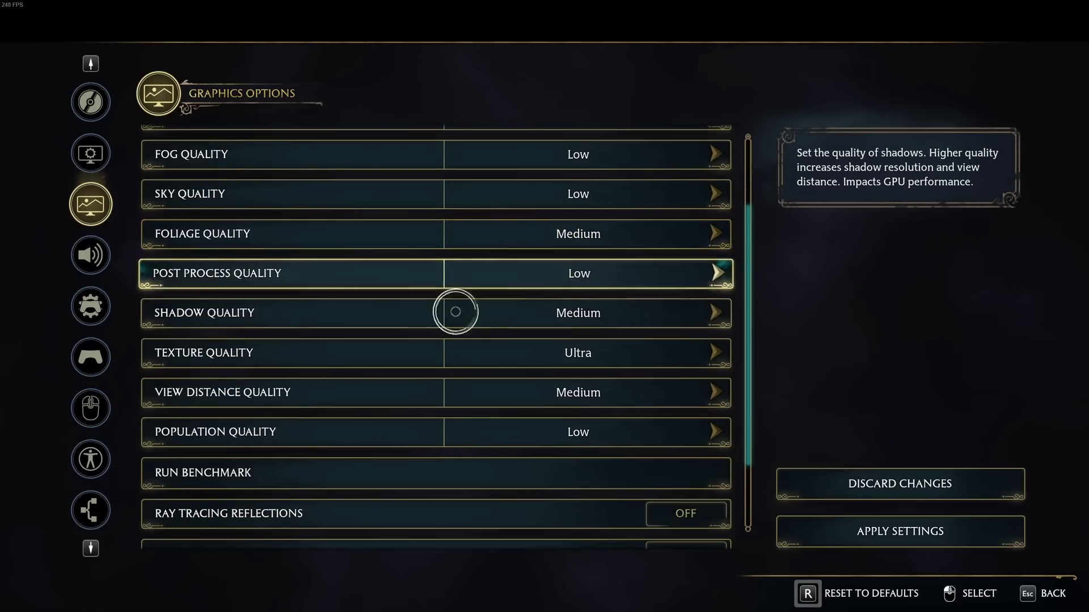
# Step: Choose Low for the post process quality and keep the shadow quality at Medium
pyautogui.click(600, 218)
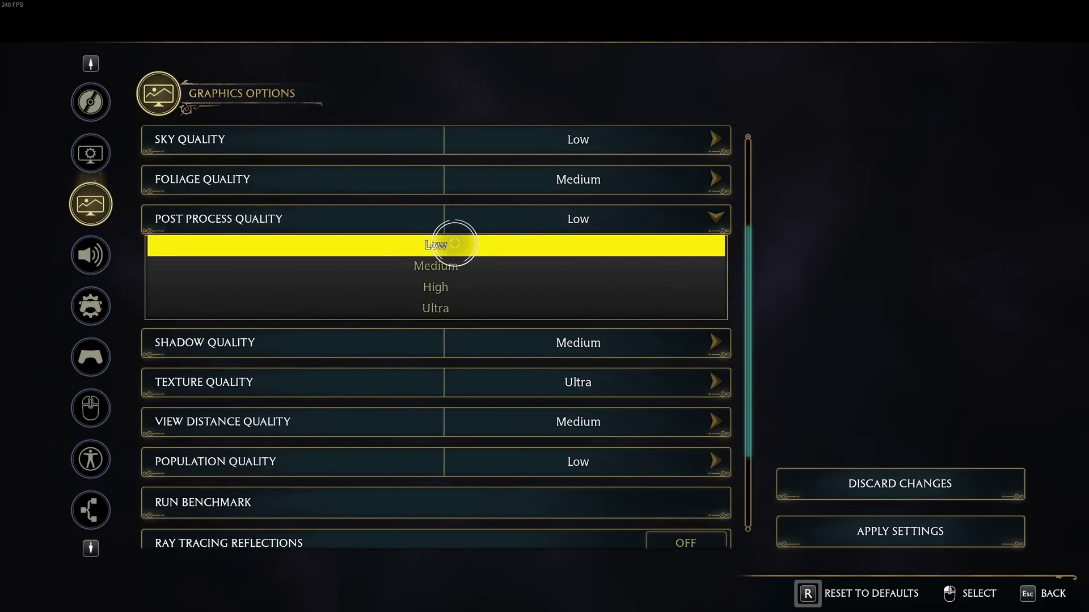
pyautogui.click(474, 245)
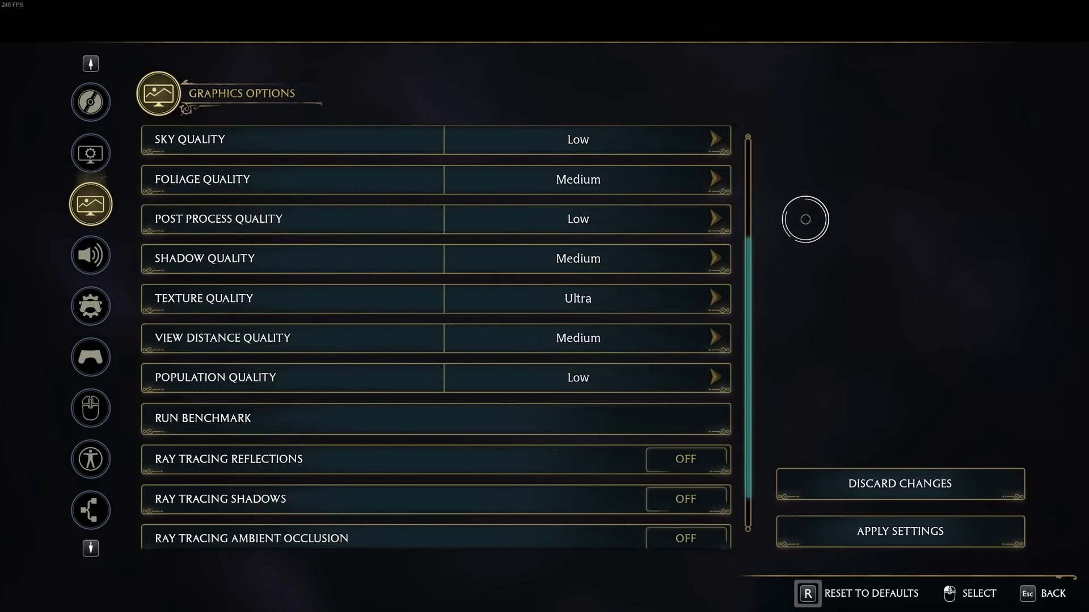
pyautogui.click(550, 256)
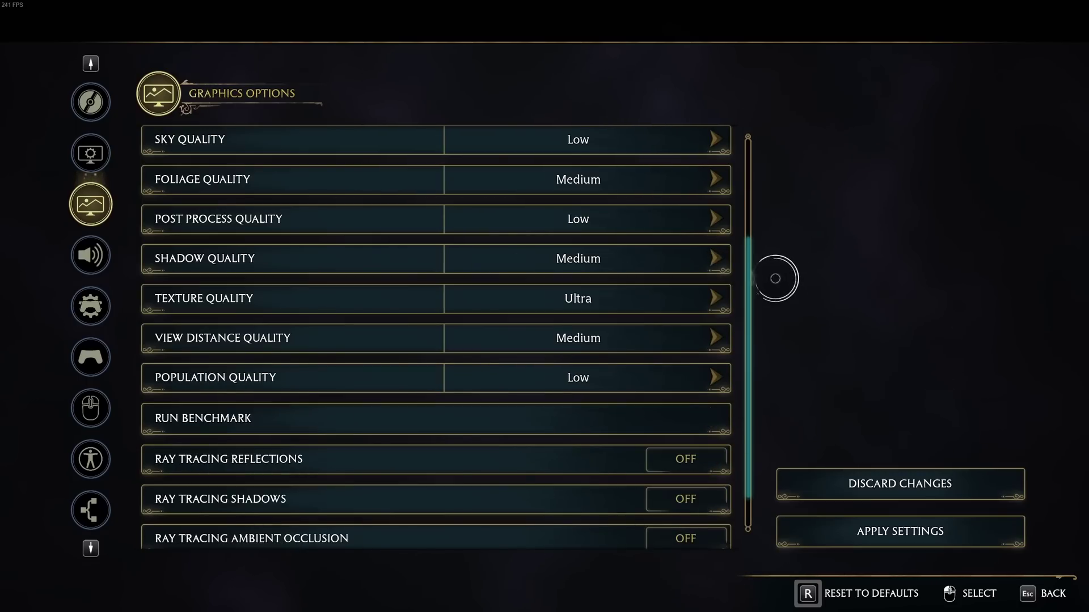
pyautogui.click(643, 264)
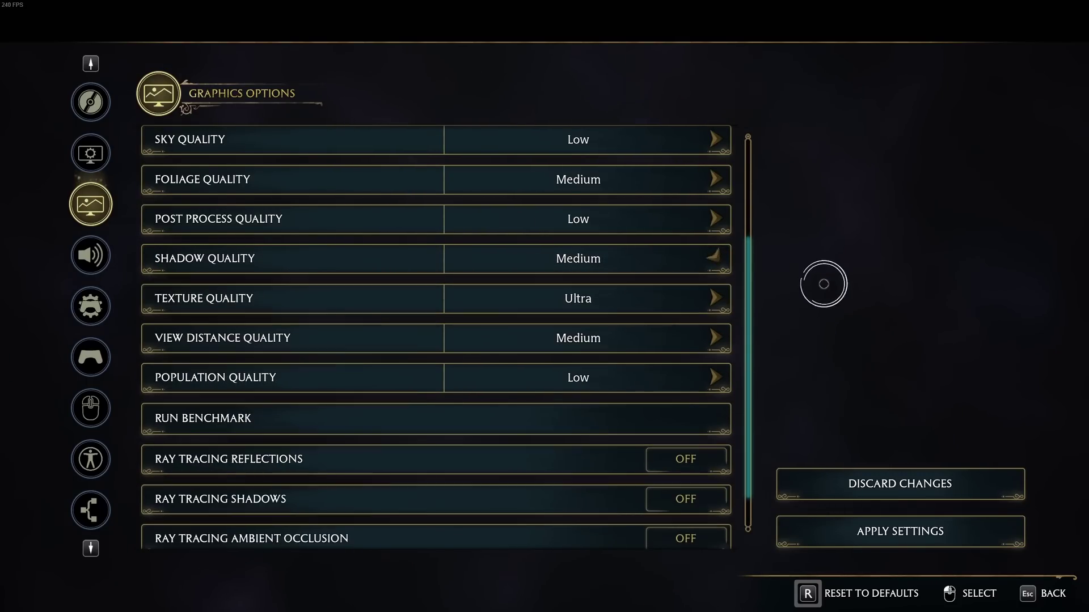
# Step: Check the available texture quality levels and keep the texture quality at Ultra
pyautogui.scroll(-1, 709, 333)
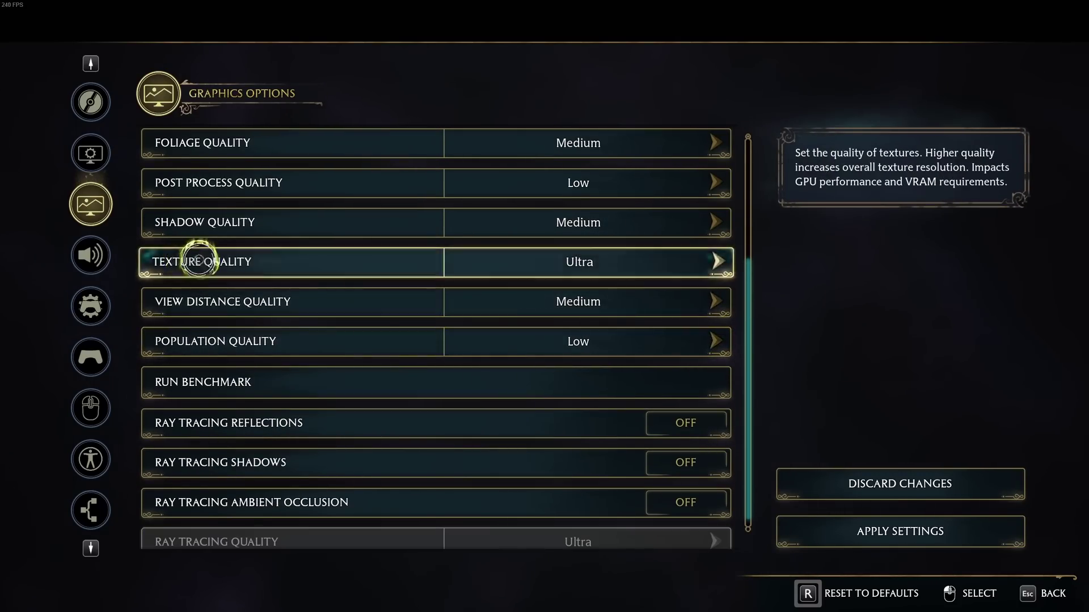
pyautogui.click(612, 260)
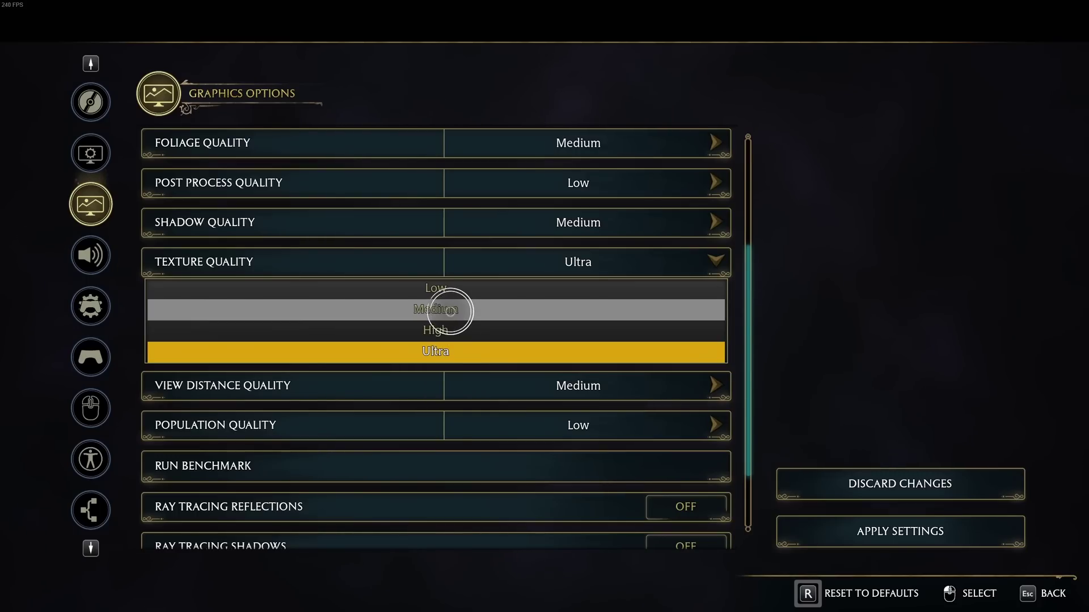
pyautogui.click(448, 272)
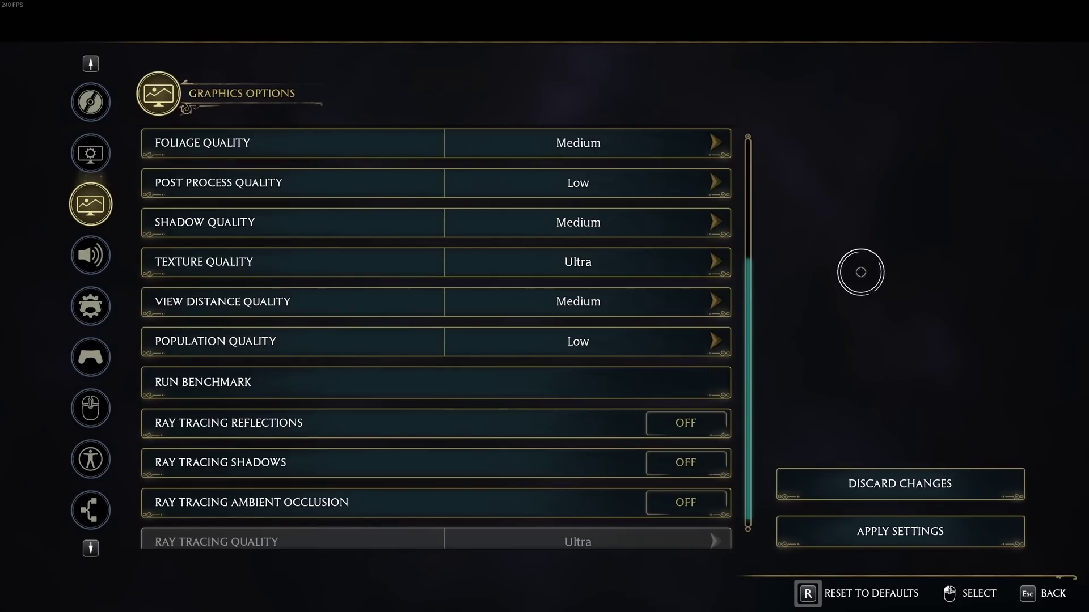
# Step: Keep the view distance quality at Medium and choose Low for the population quality
pyautogui.click(580, 287)
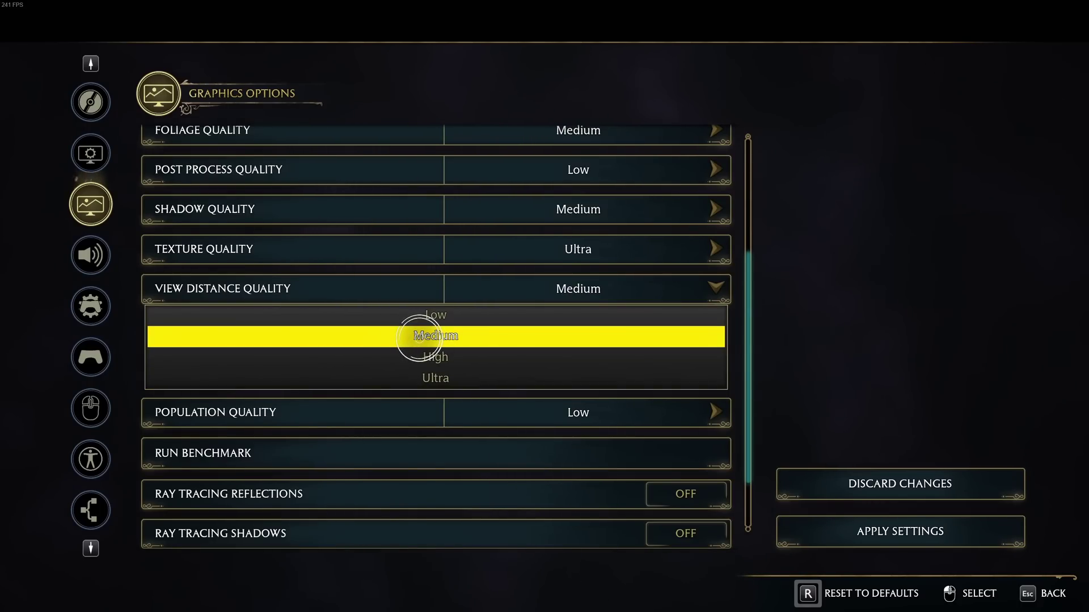
pyautogui.click(834, 311)
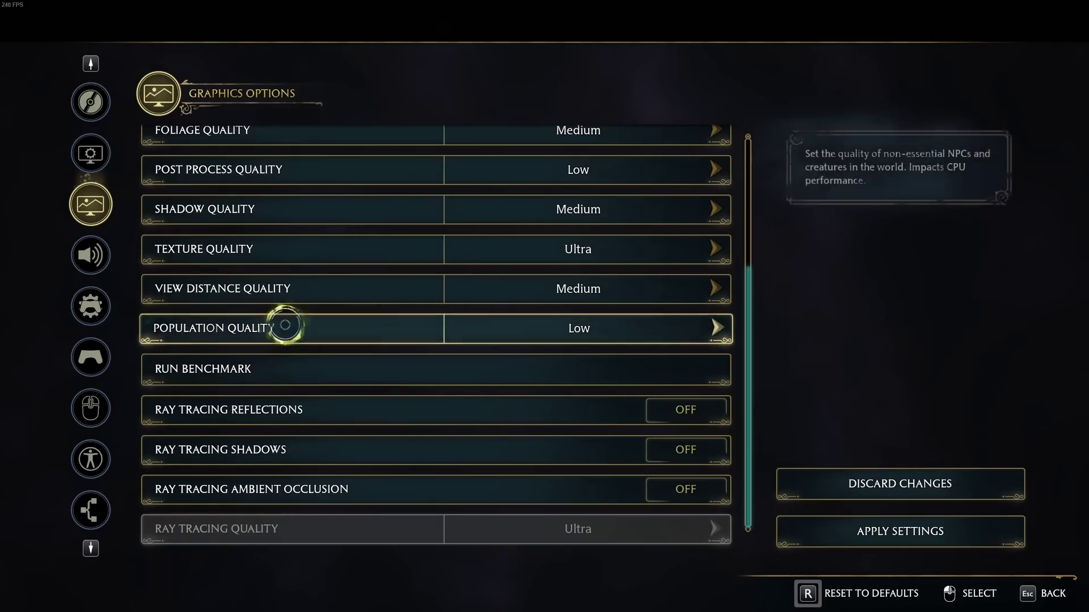
pyautogui.click(570, 327)
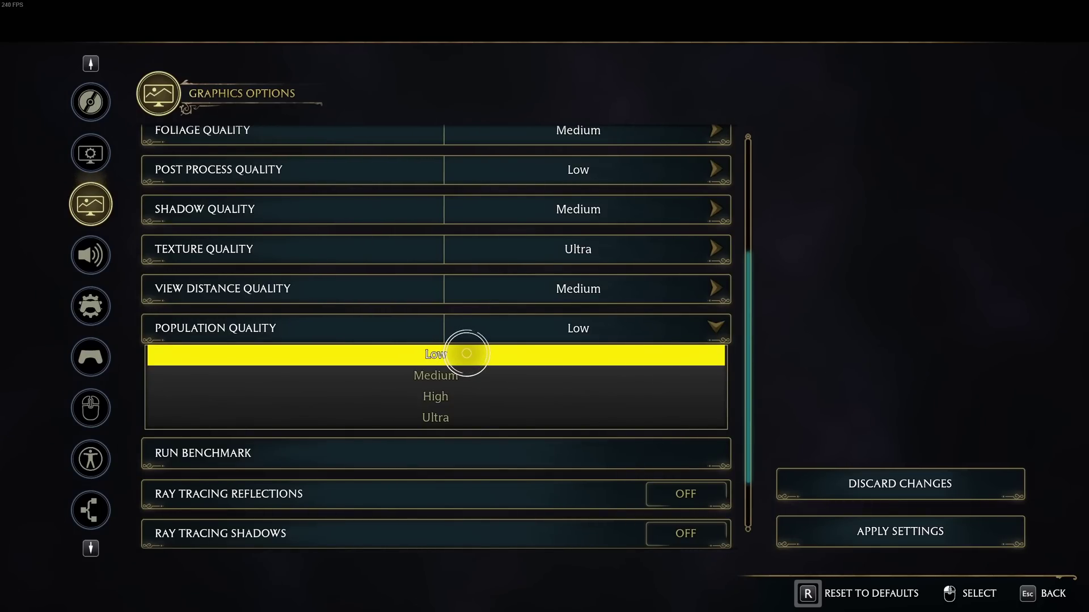
pyautogui.click(466, 353)
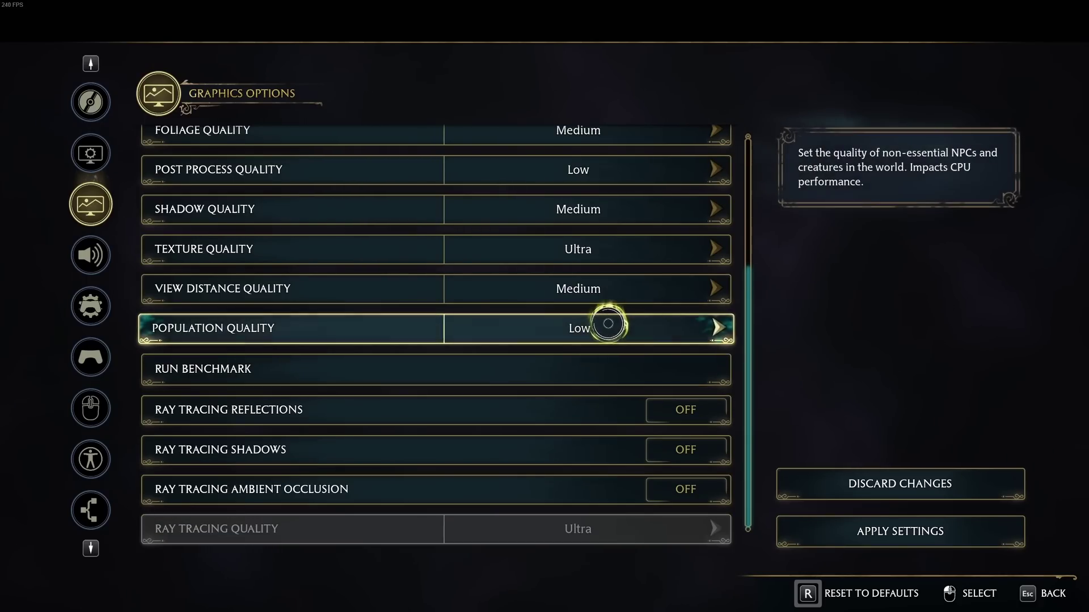